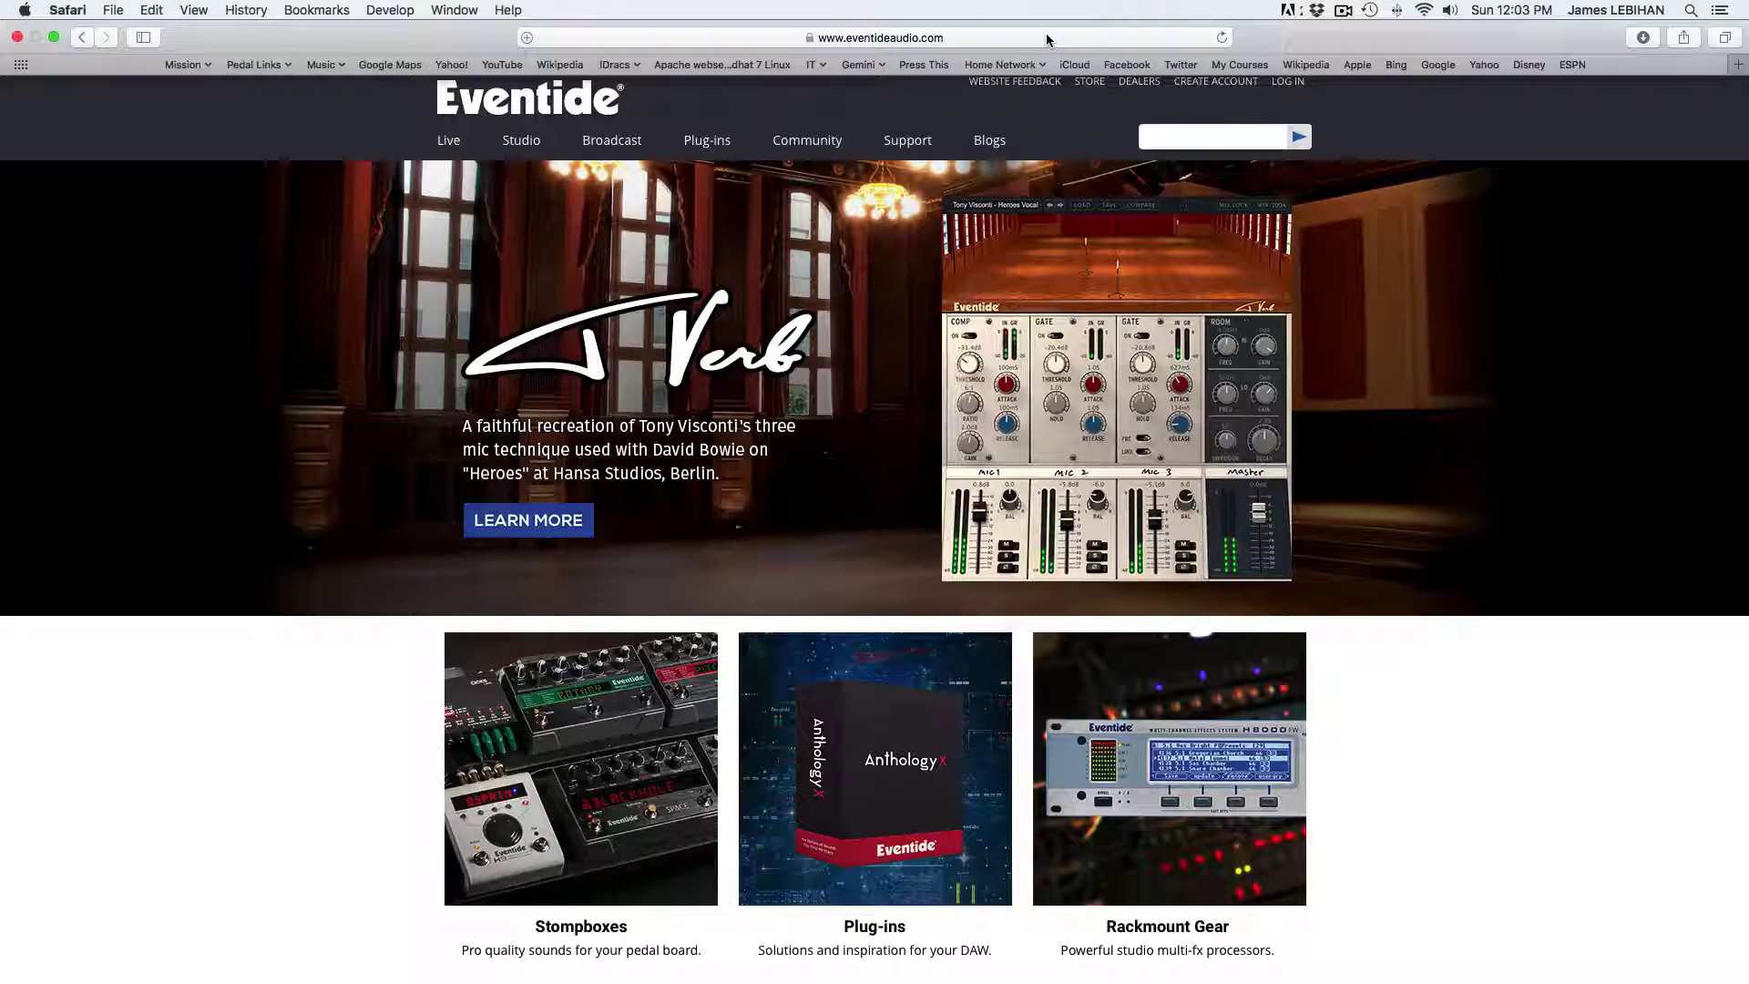
Open the H9 Control product page from the Live menu and jump to its Documentation & Downloads section
mouse_move(447, 150)
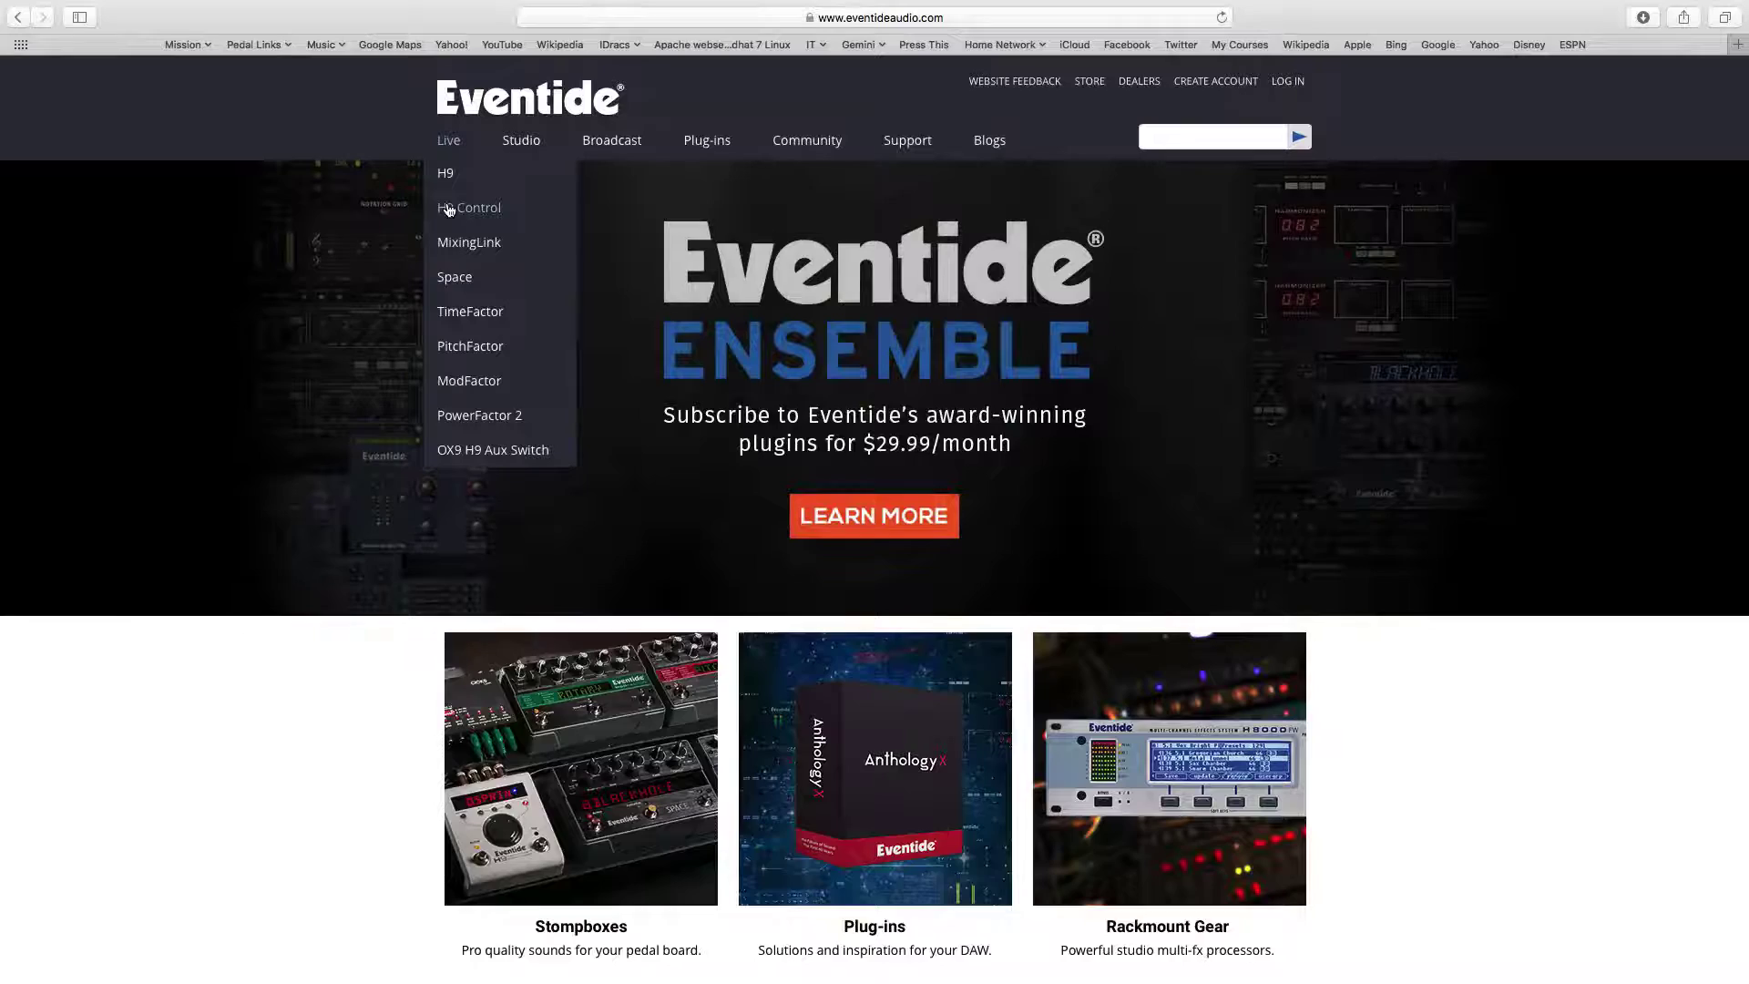
click(449, 209)
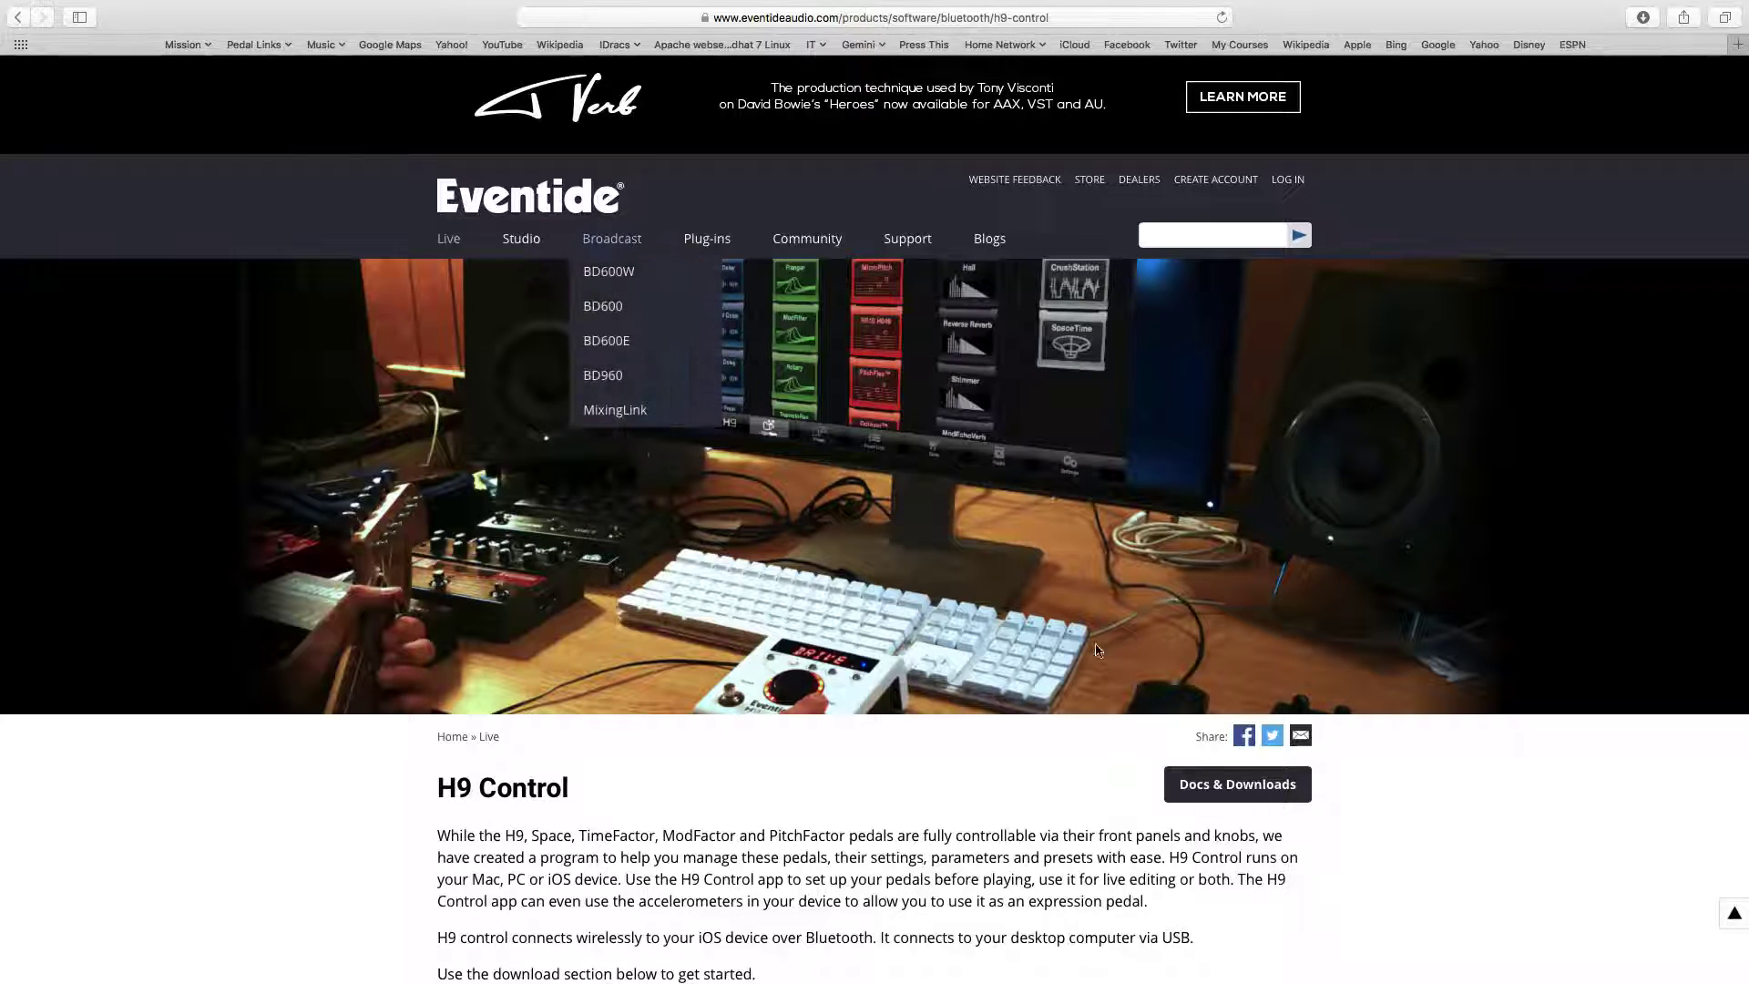
click(1239, 786)
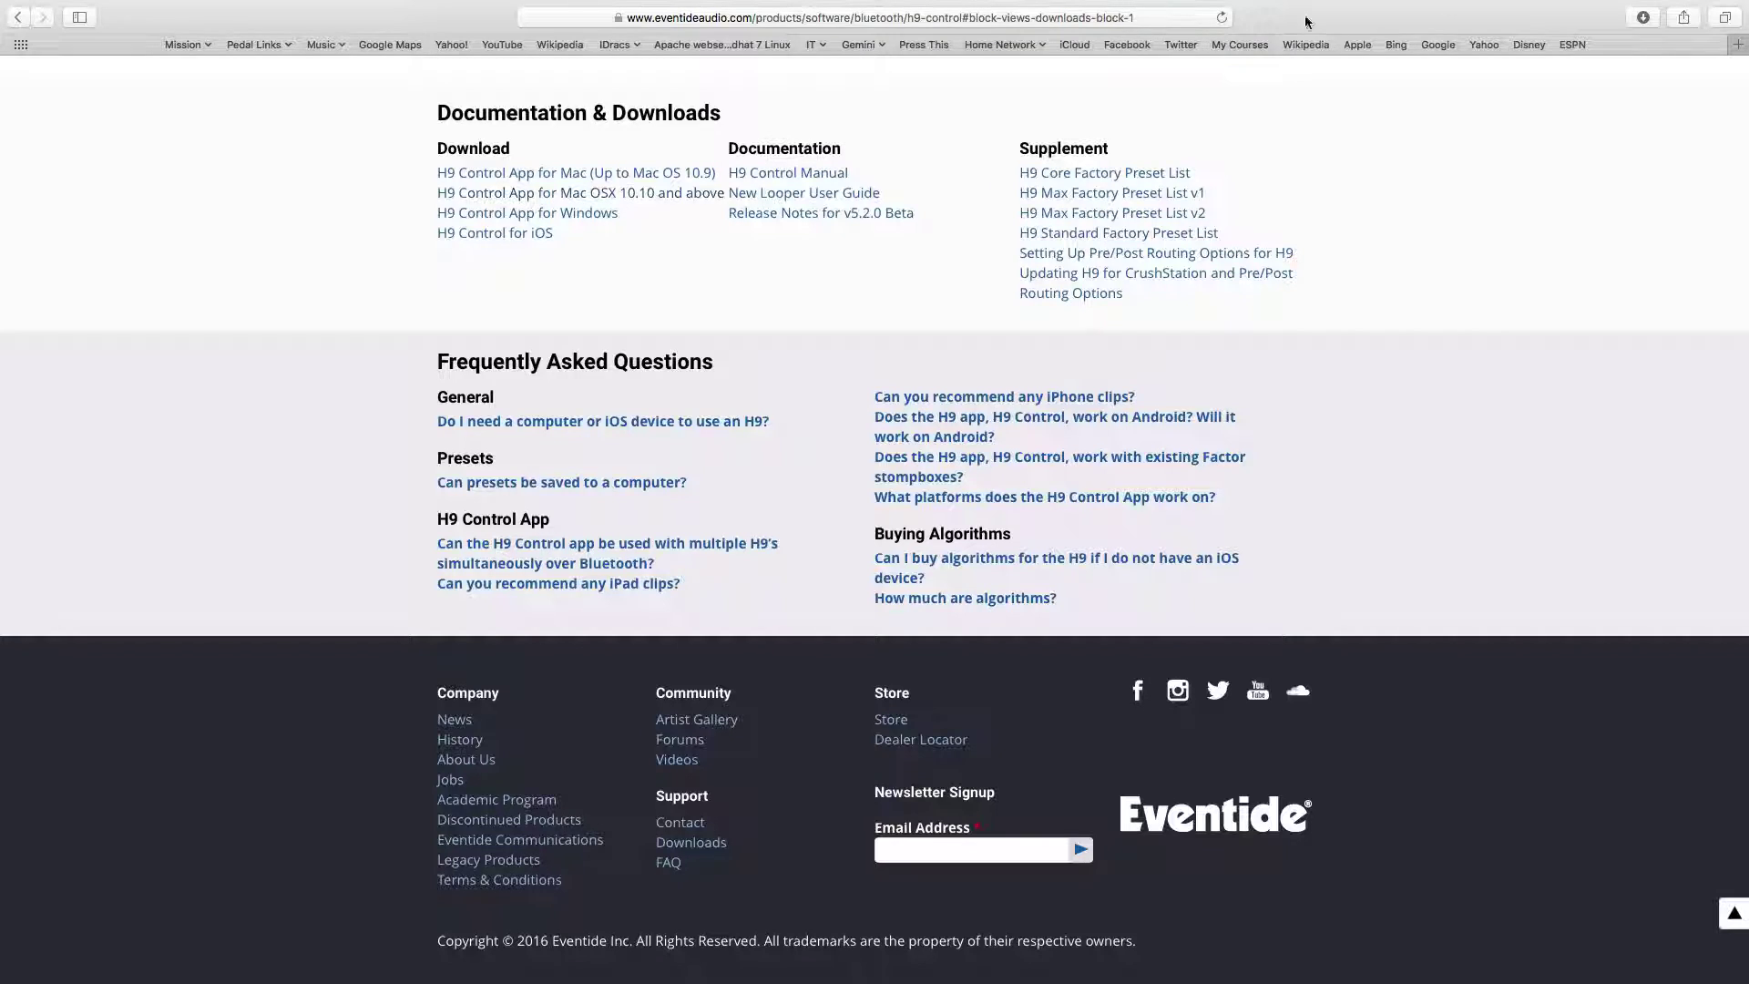
Leave full screen and check in About This Mac that the Mac runs OS X El Capitan 10.11.4
mouse_move(1289, 7)
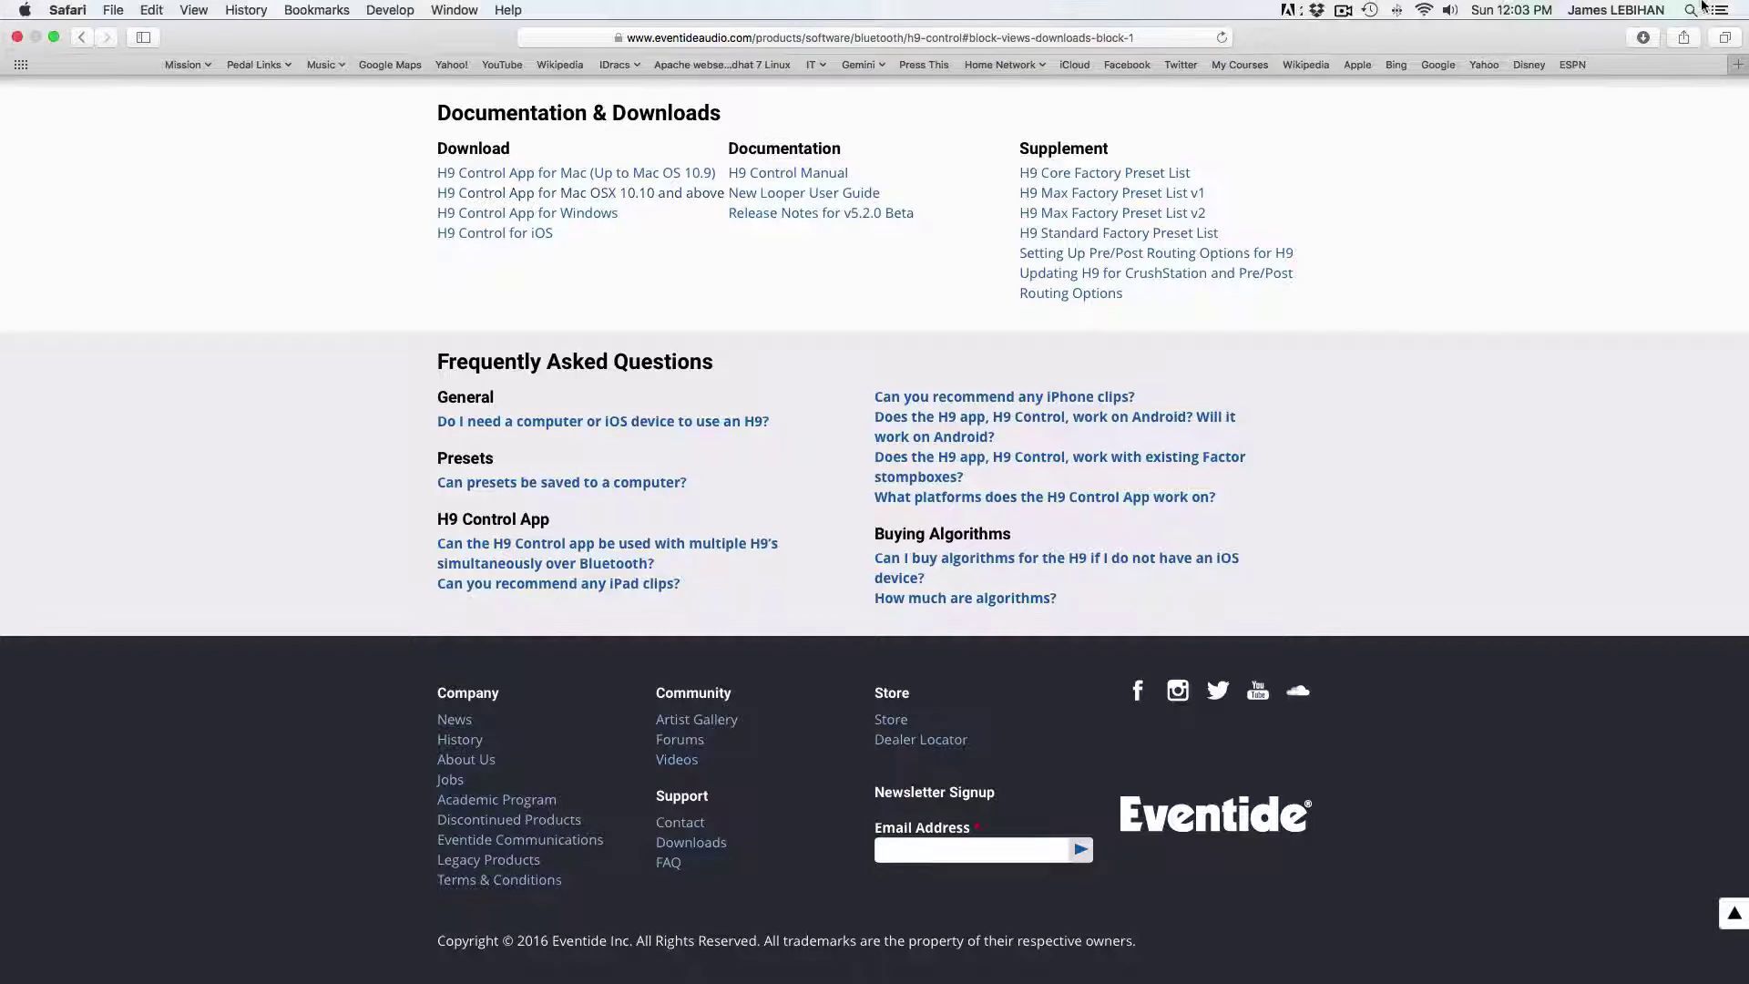
click(54, 37)
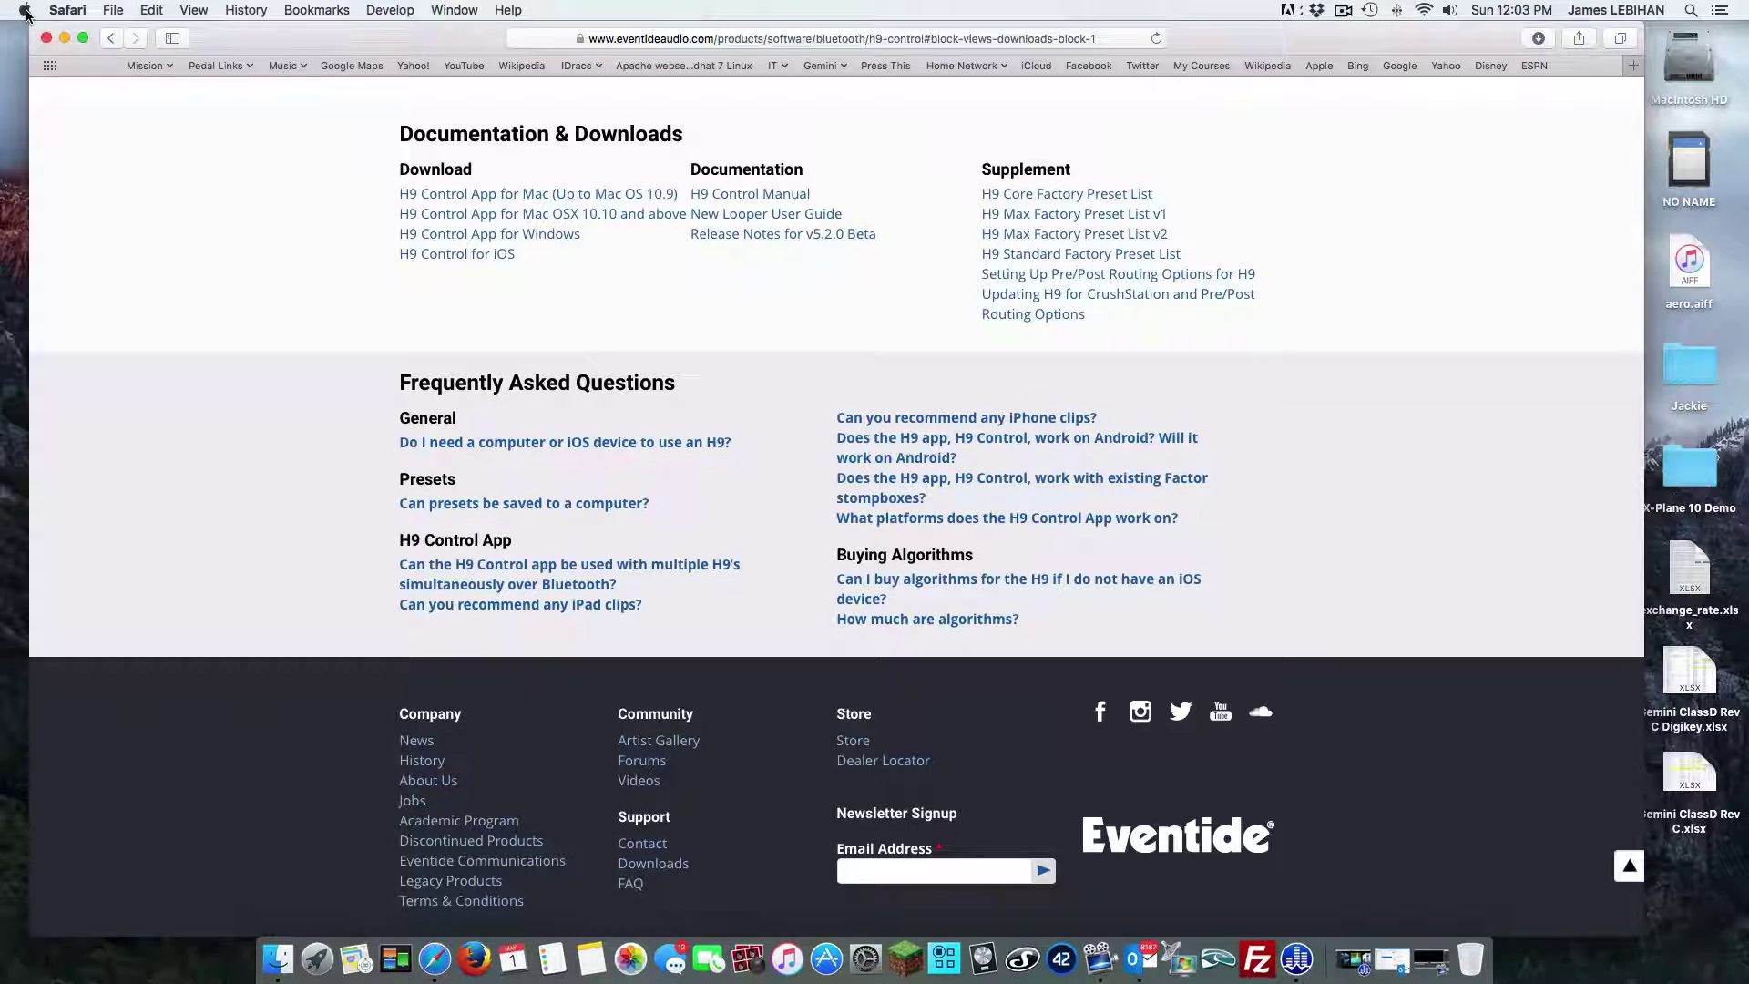
click(25, 11)
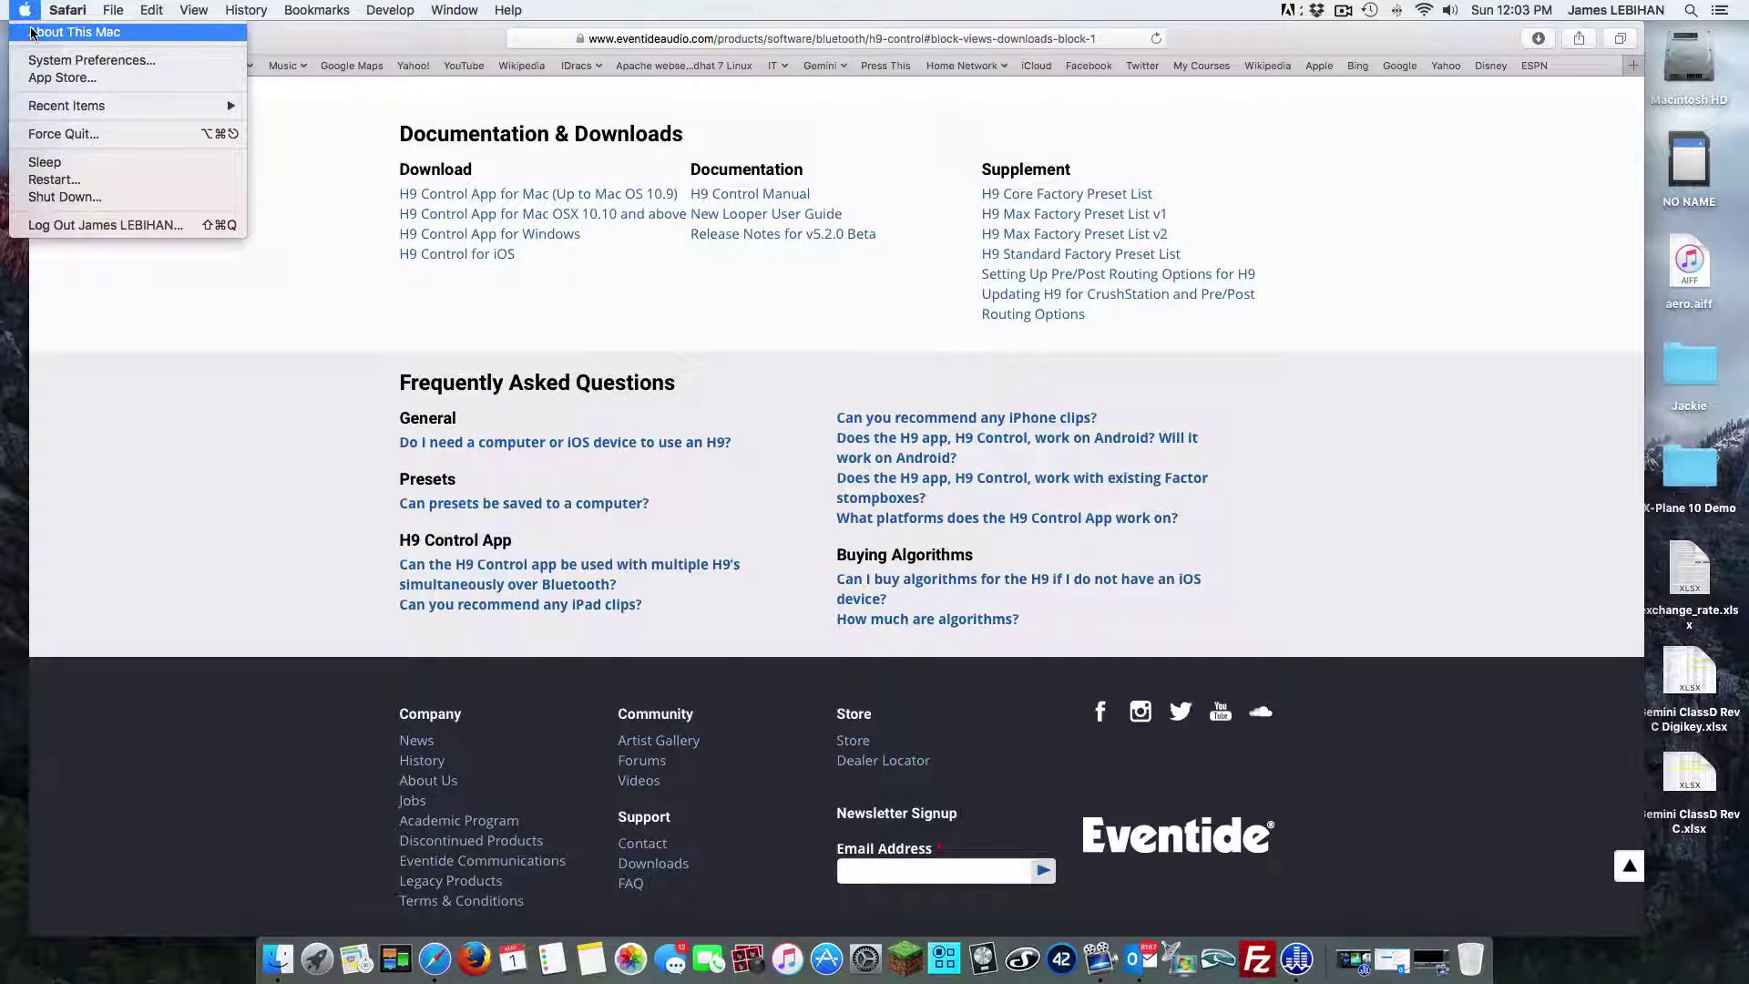
click(31, 34)
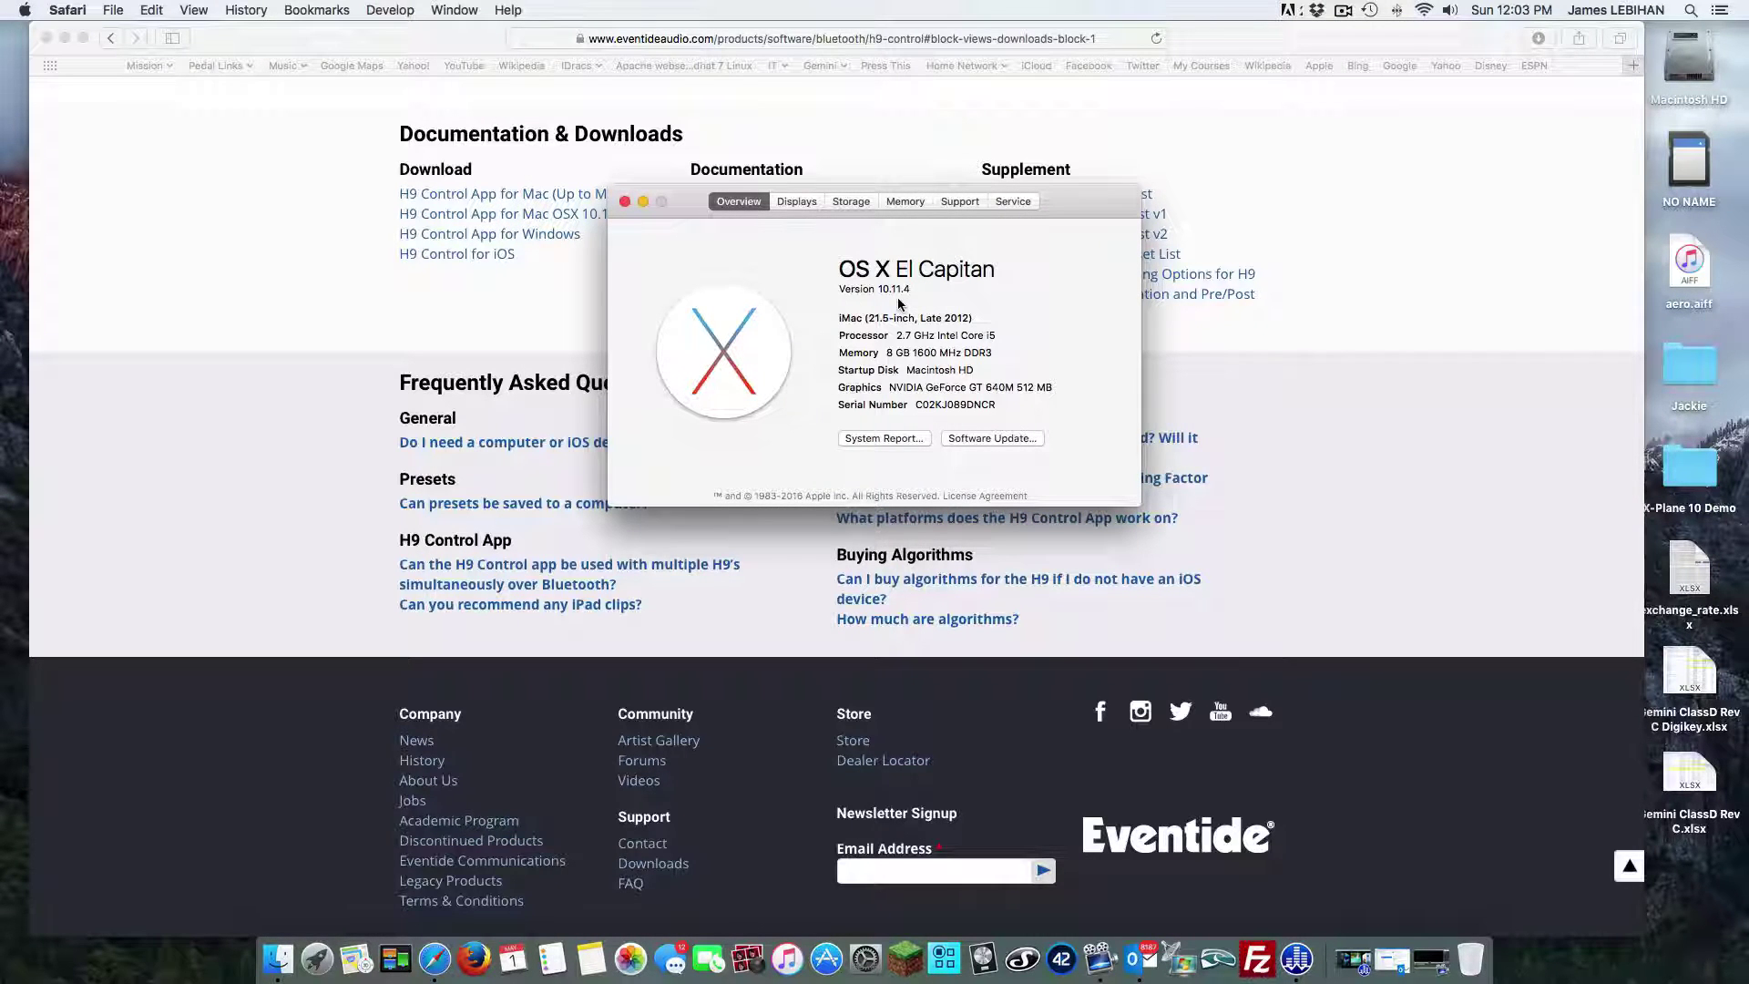
Back in full-screen Safari, download the H9 Control App for Mac OSX 10.10 and above
click(625, 202)
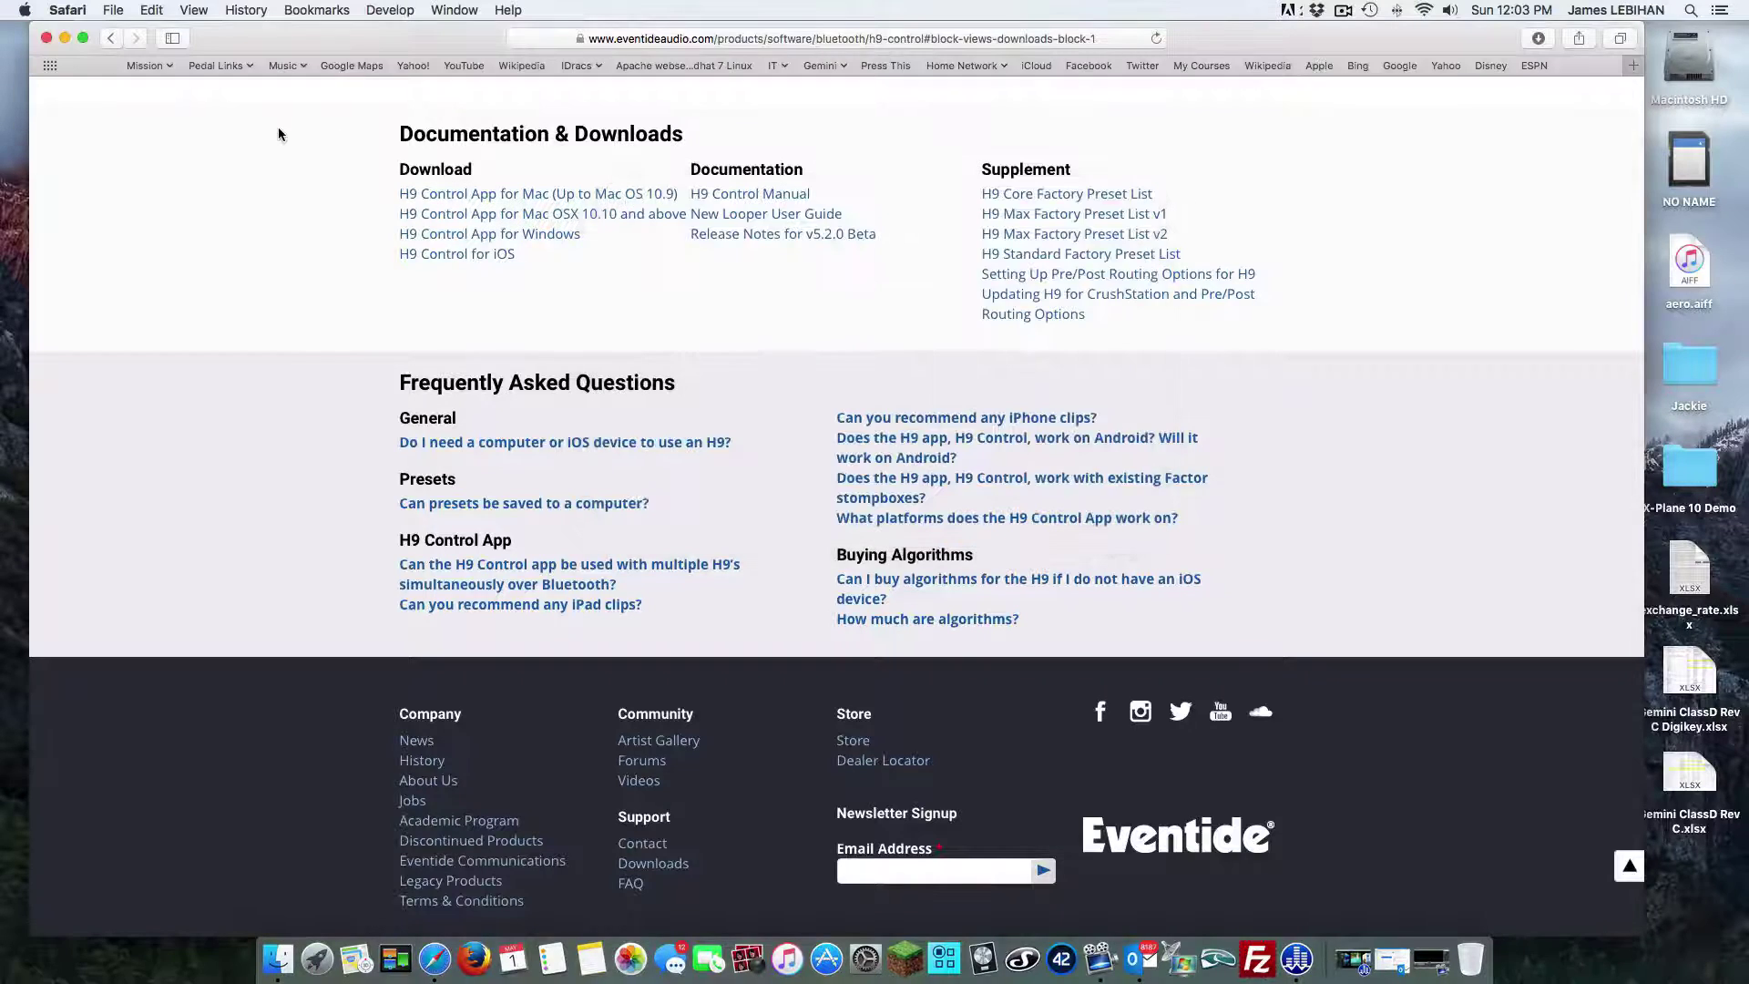
click(83, 37)
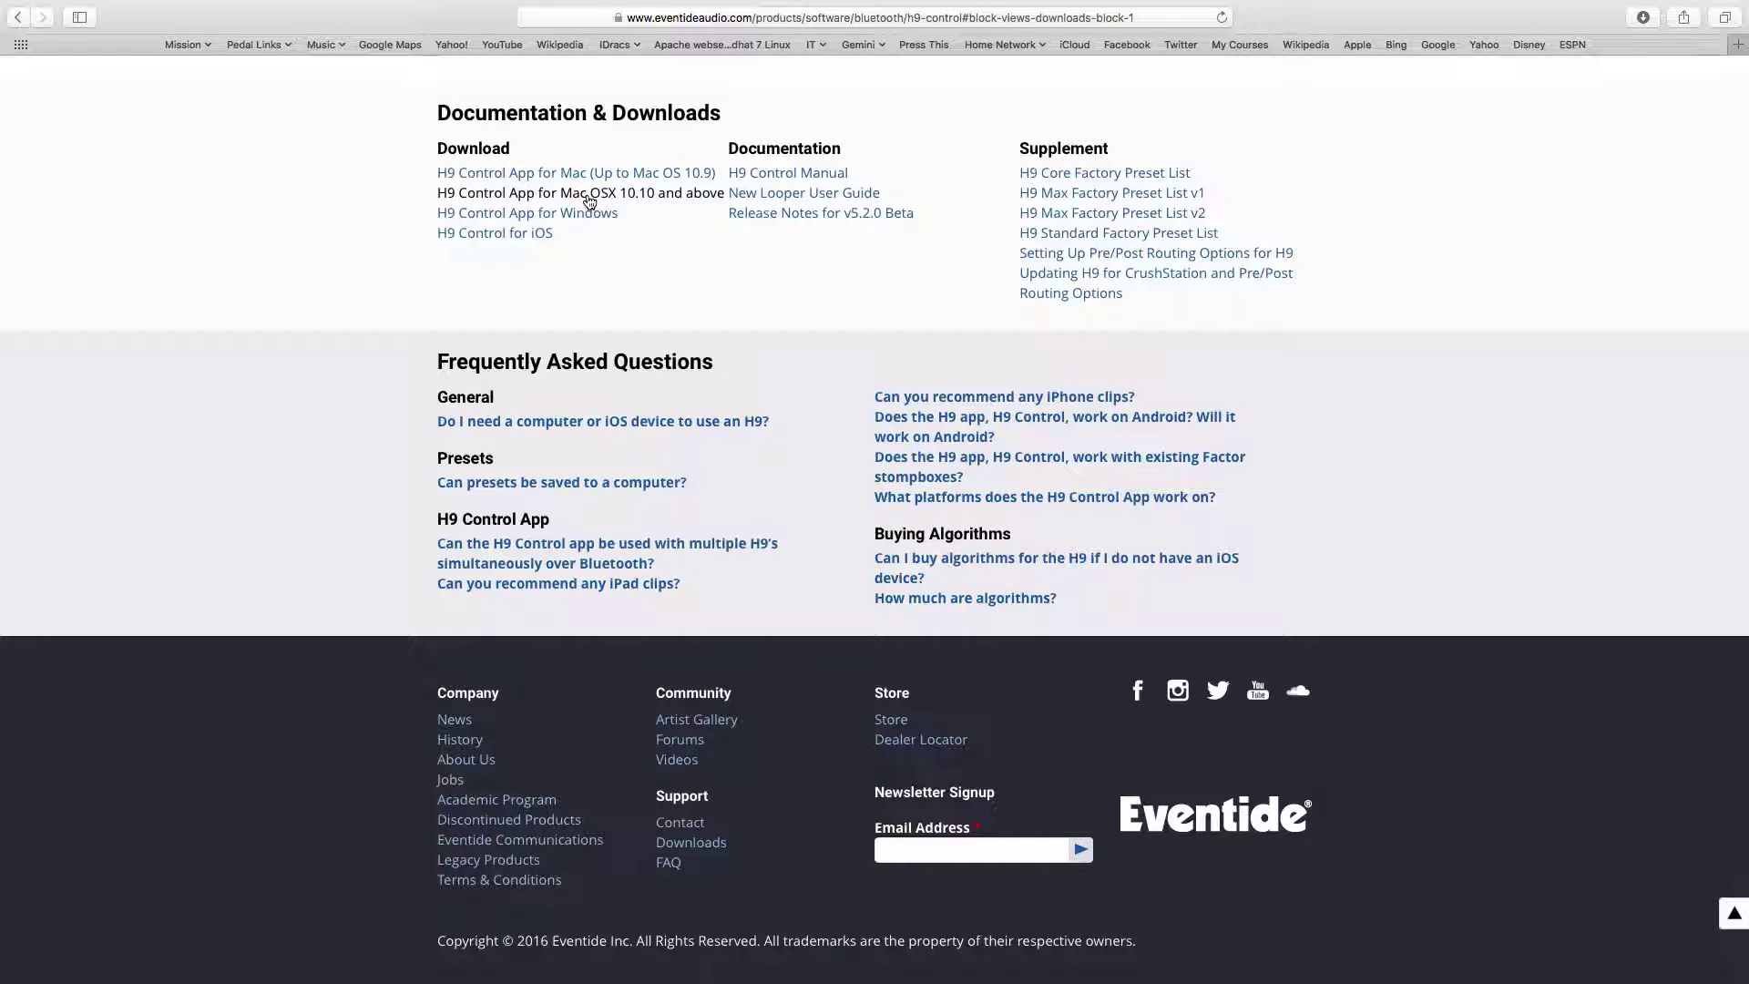
click(589, 201)
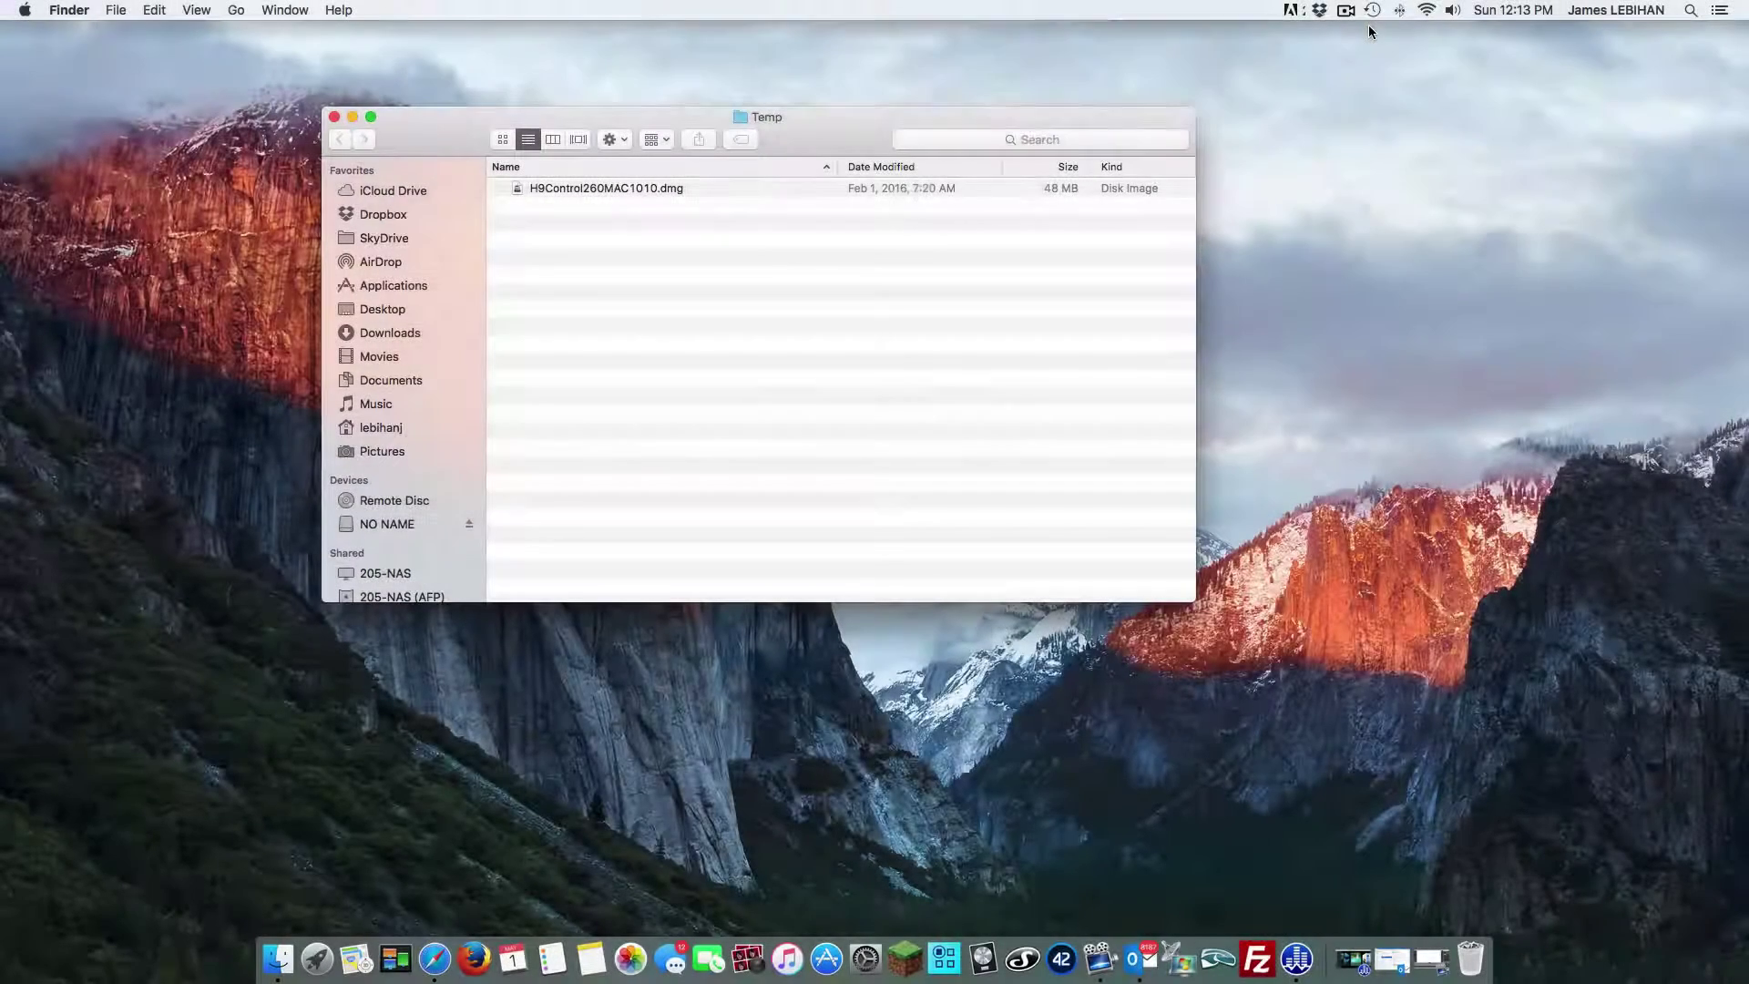
Mount H9Control260MAC1010.dmg from the Temp folder and launch H9Control-2.6.0-osx-installer.app
click(584, 196)
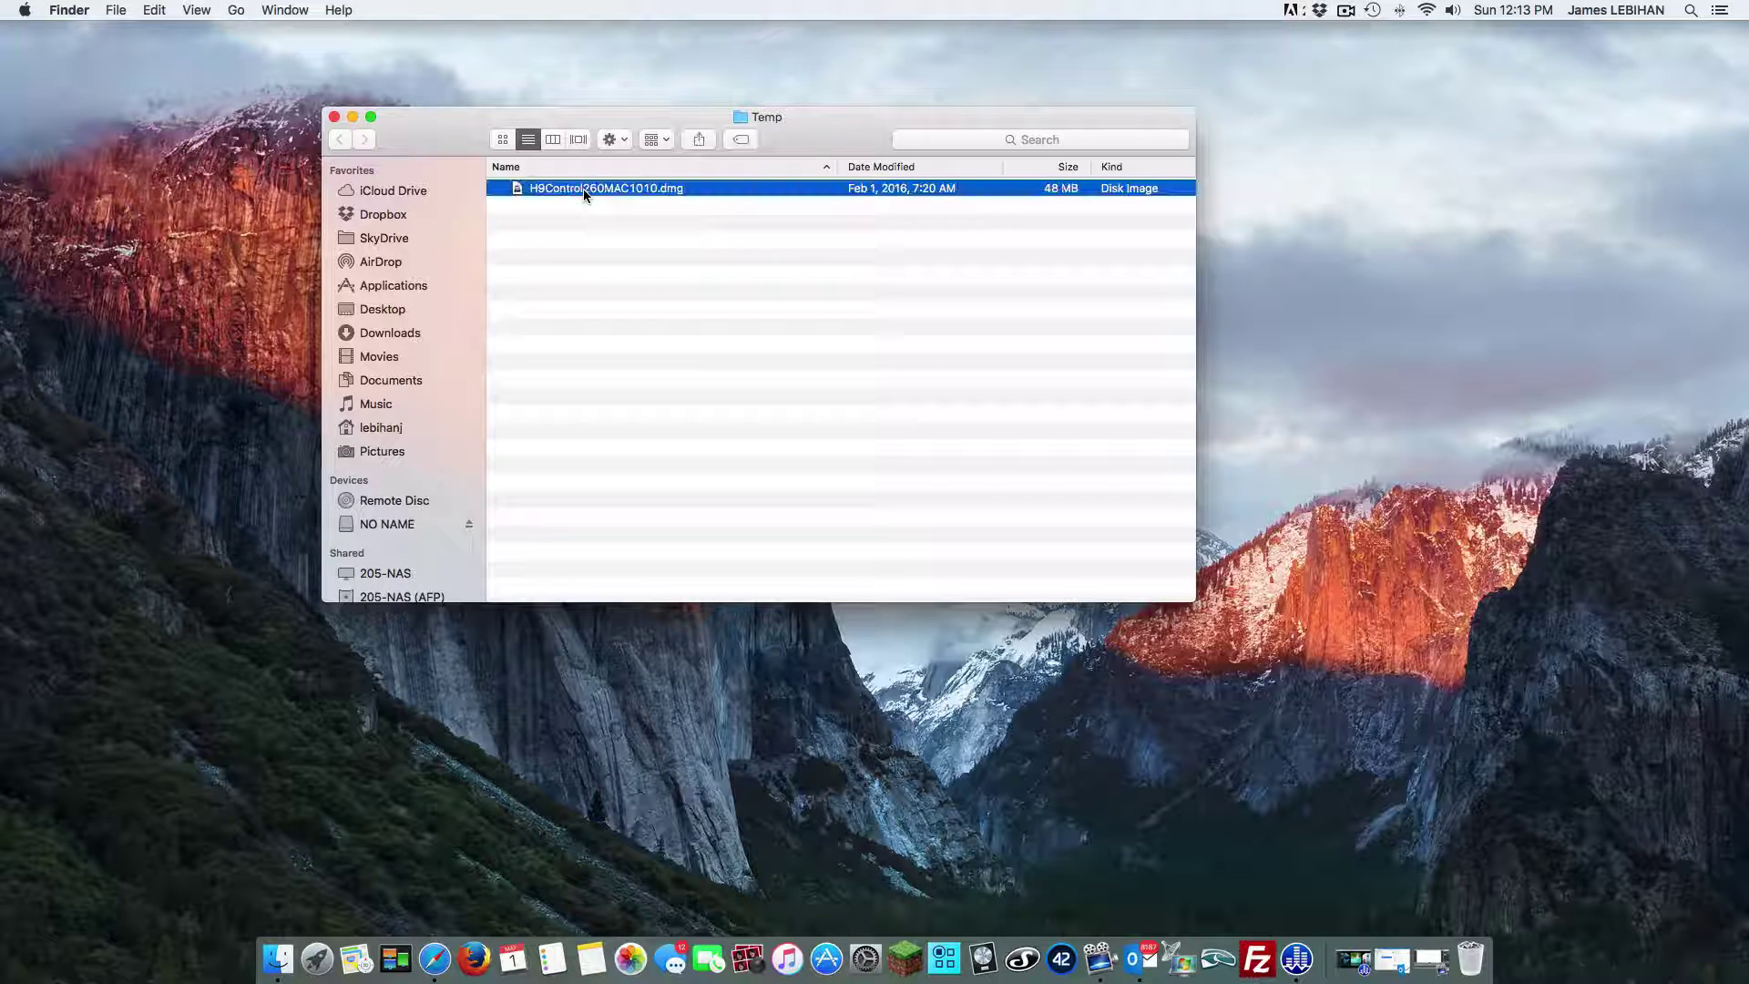
double_click(584, 196)
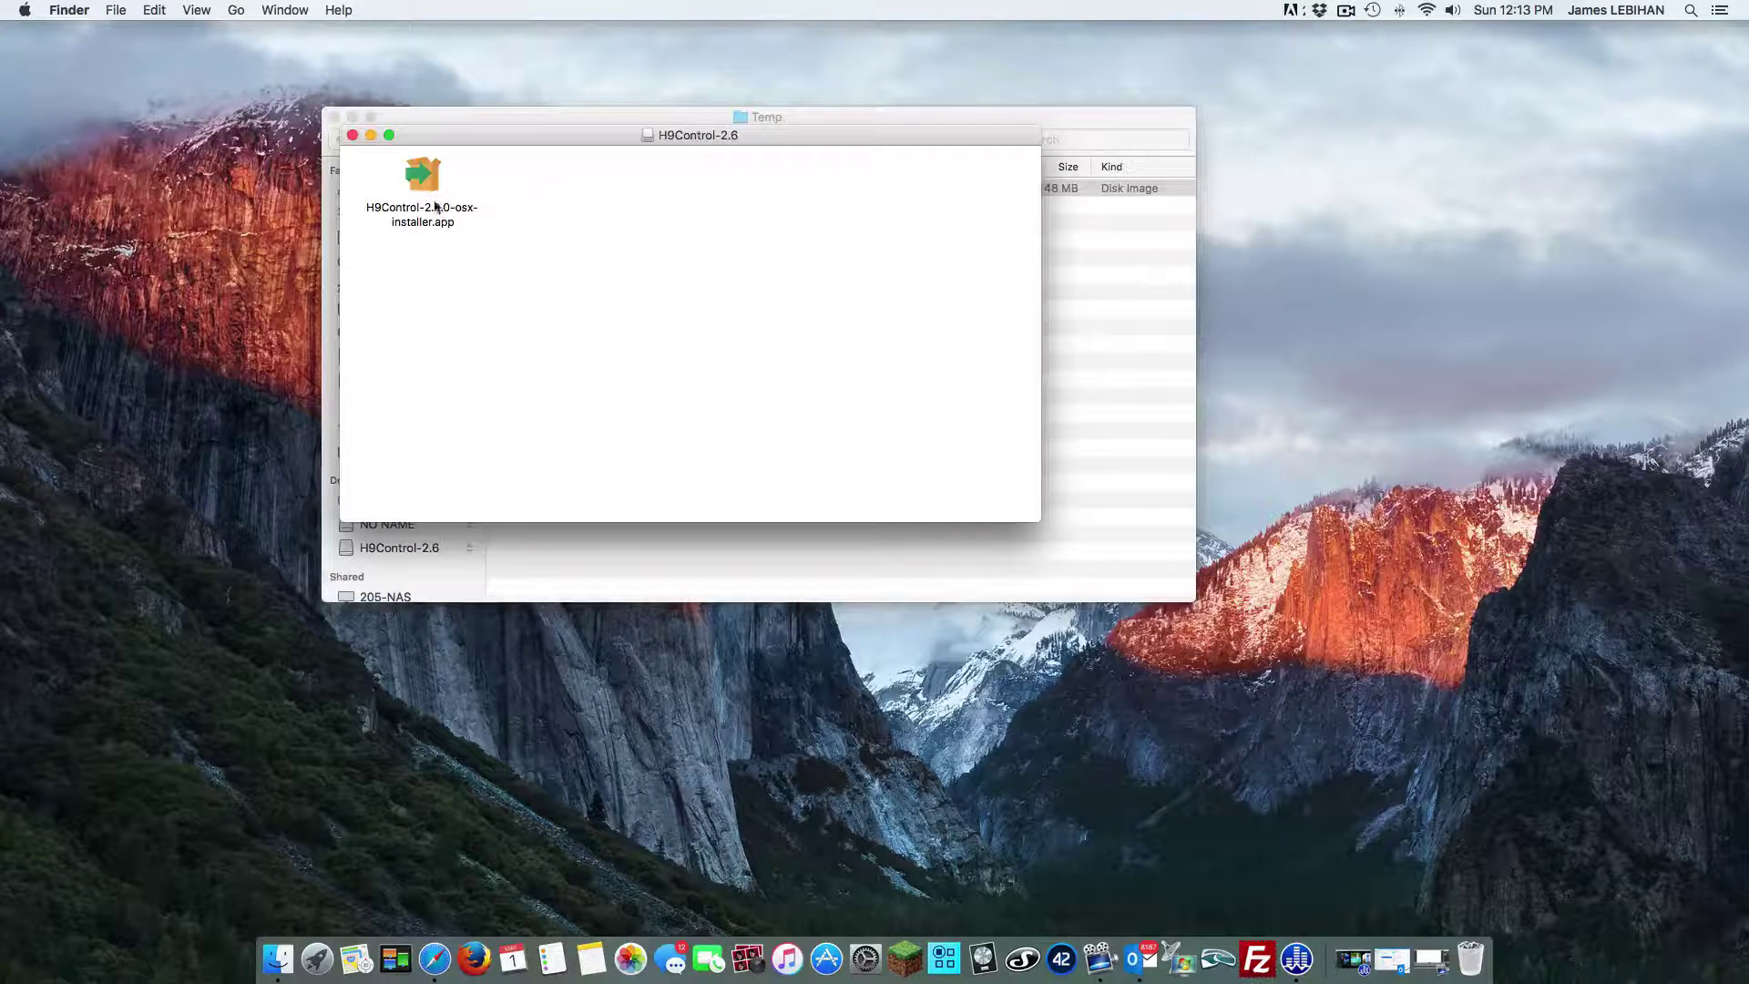
double_click(426, 191)
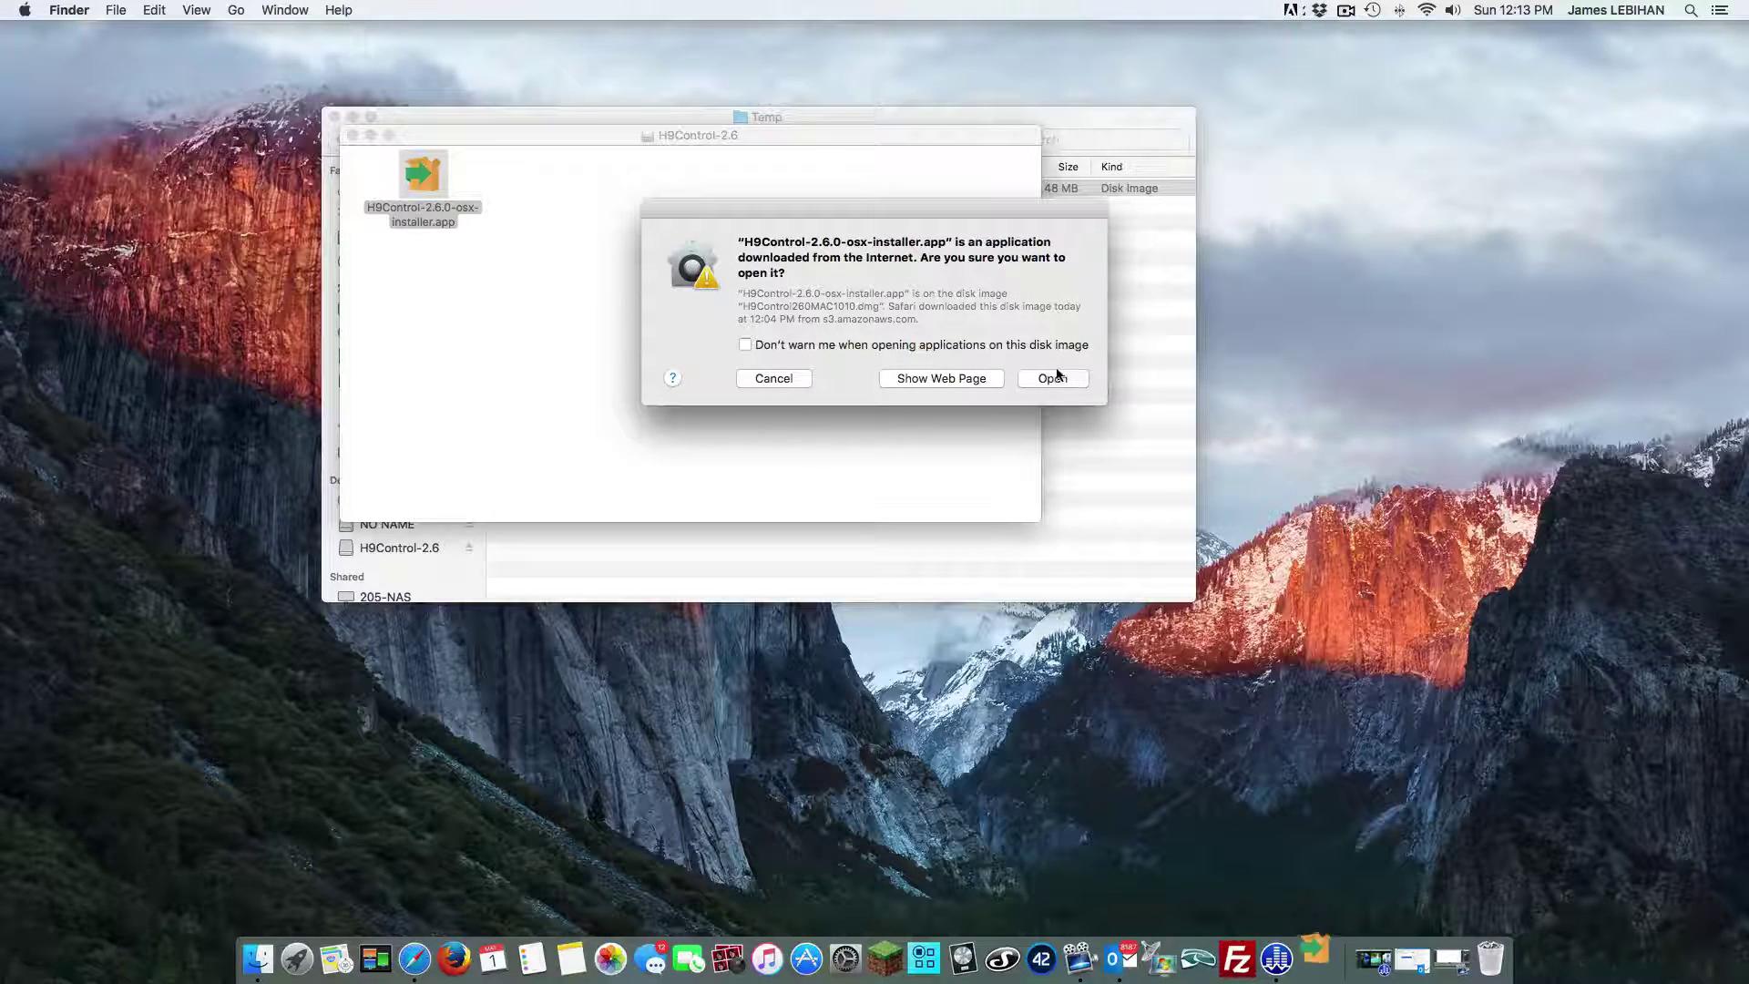
Confirm opening the downloaded installer and authorise it with the administrator account password
click(1054, 379)
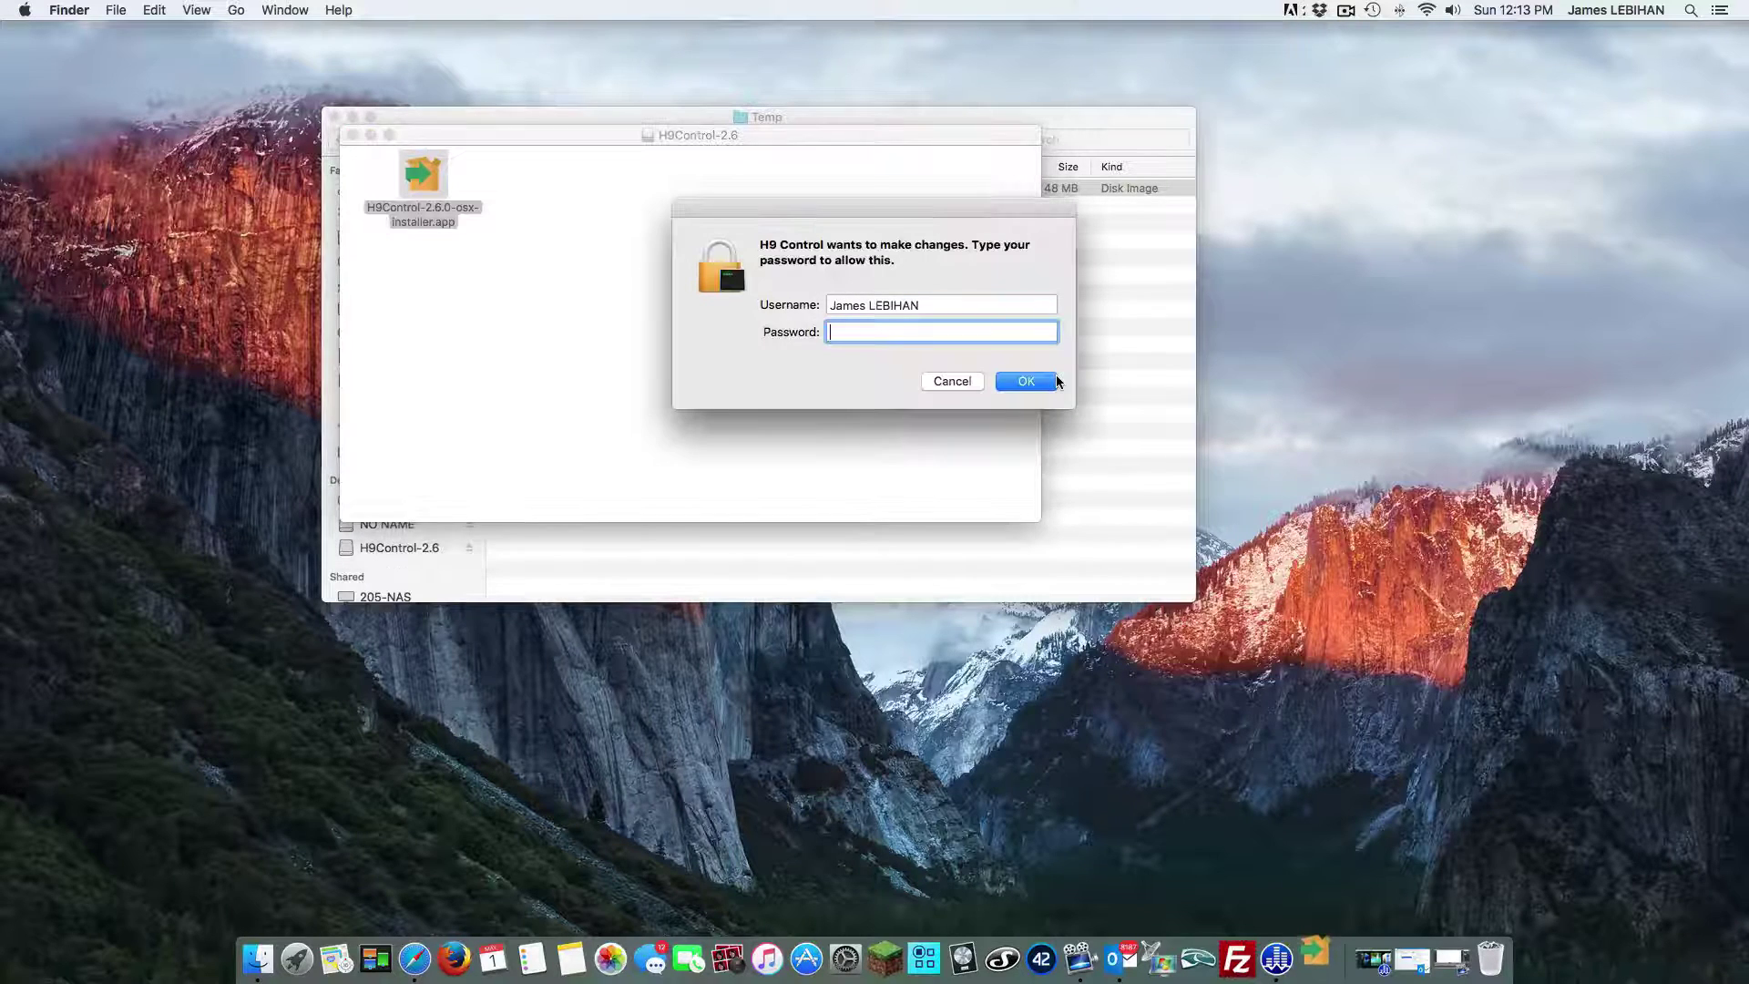
text(••••)
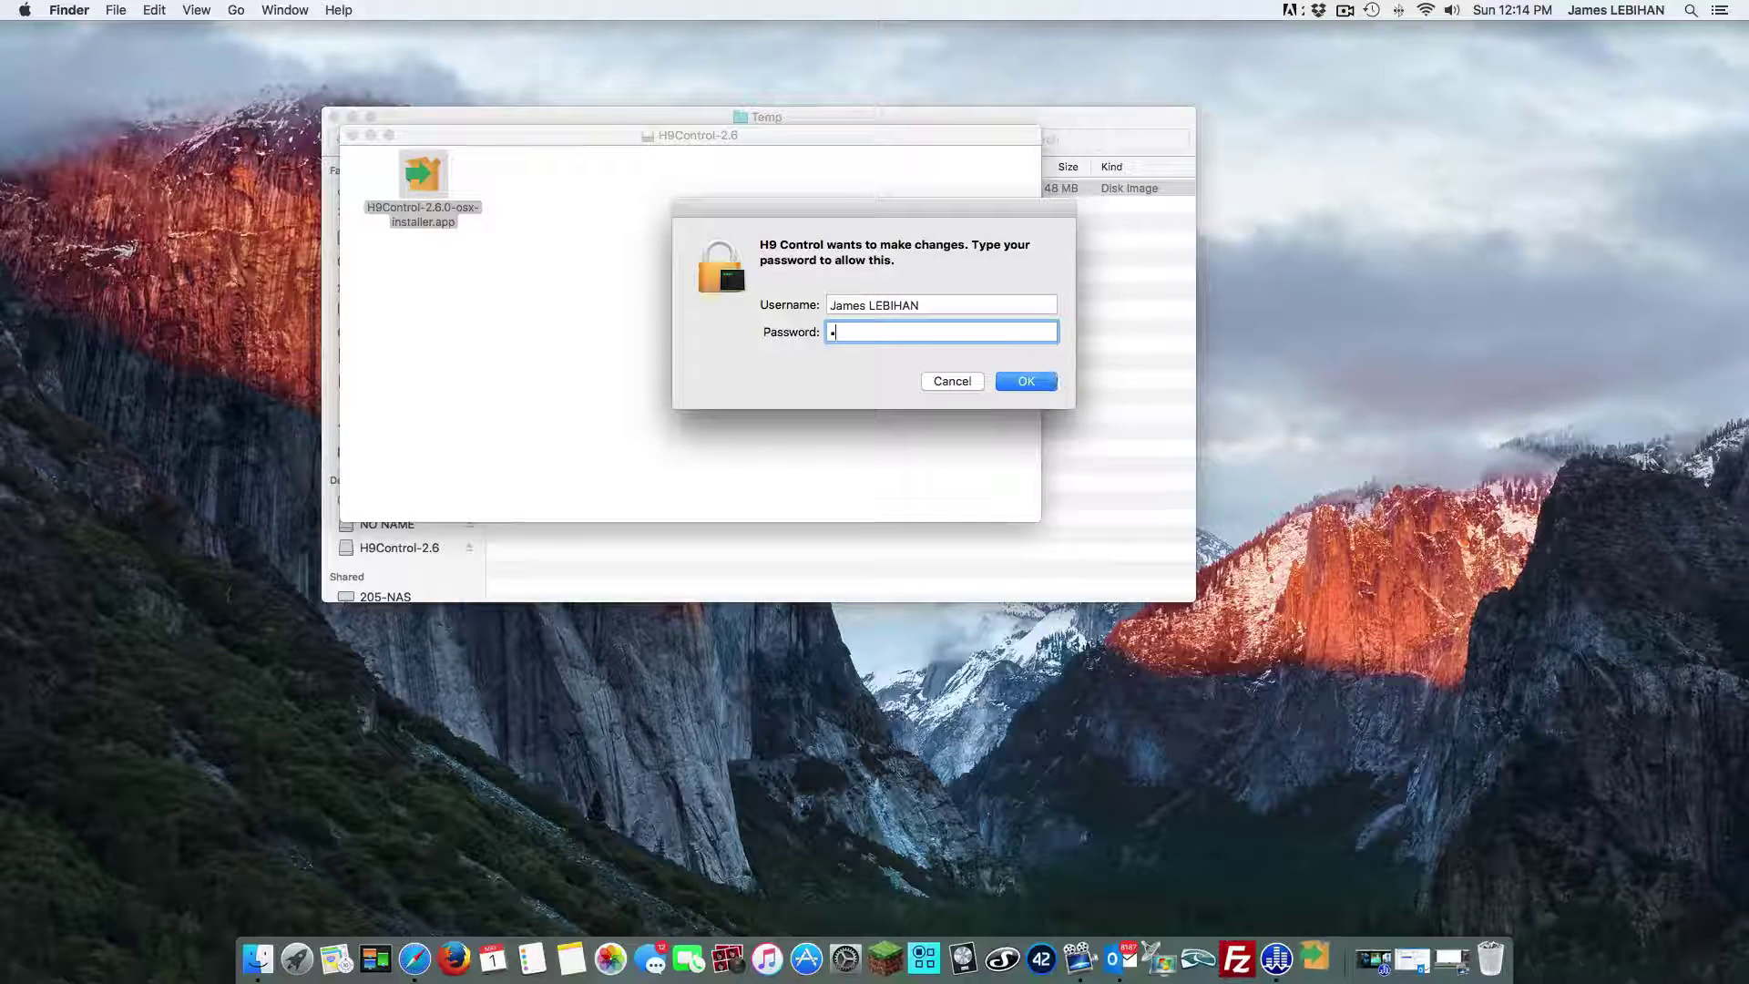
text(•••••••)
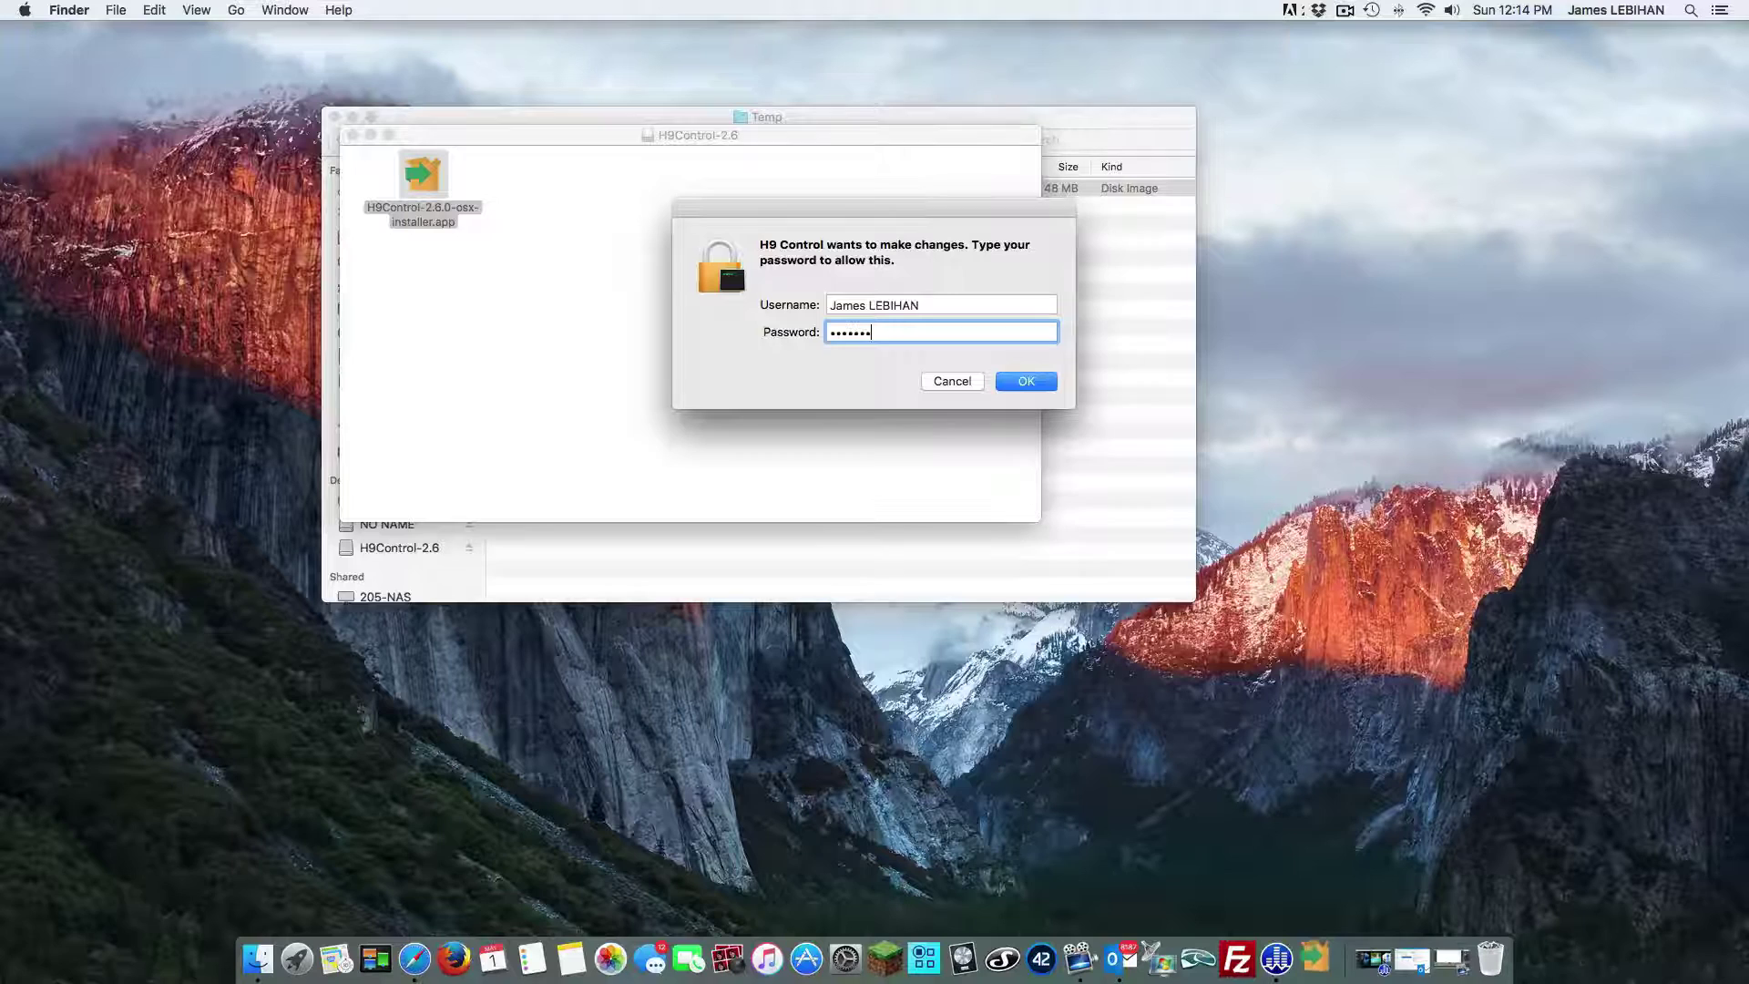
text(••)
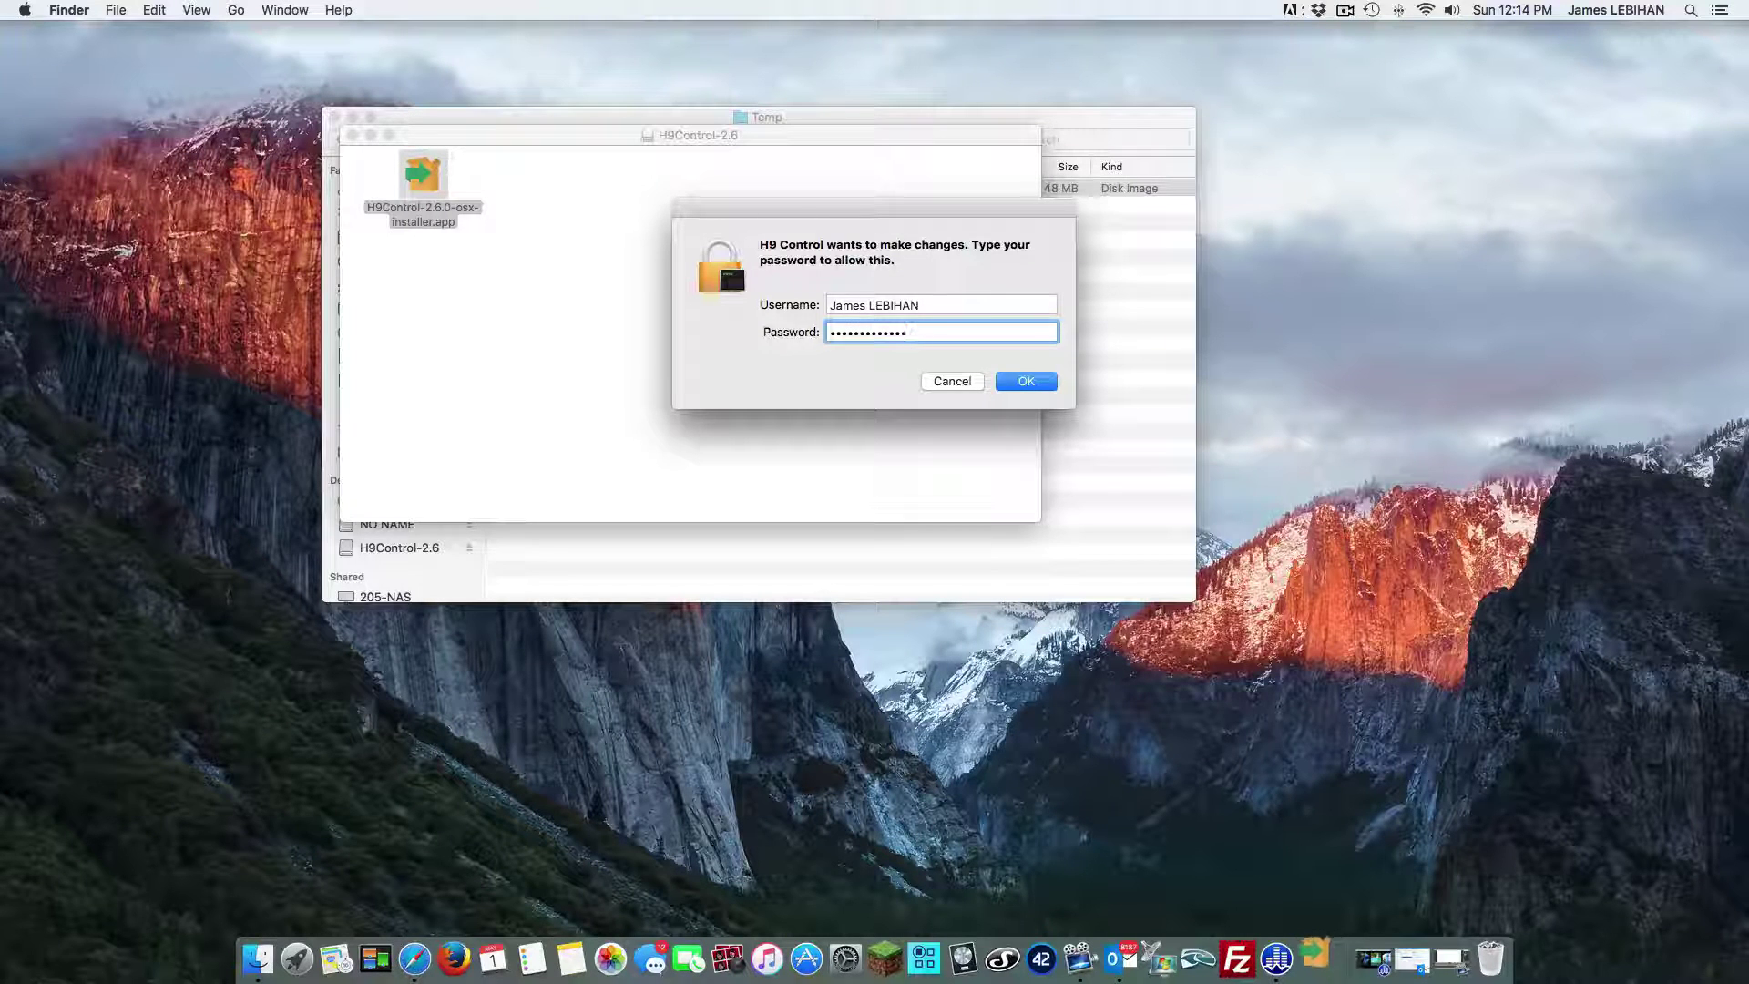
key(Return)
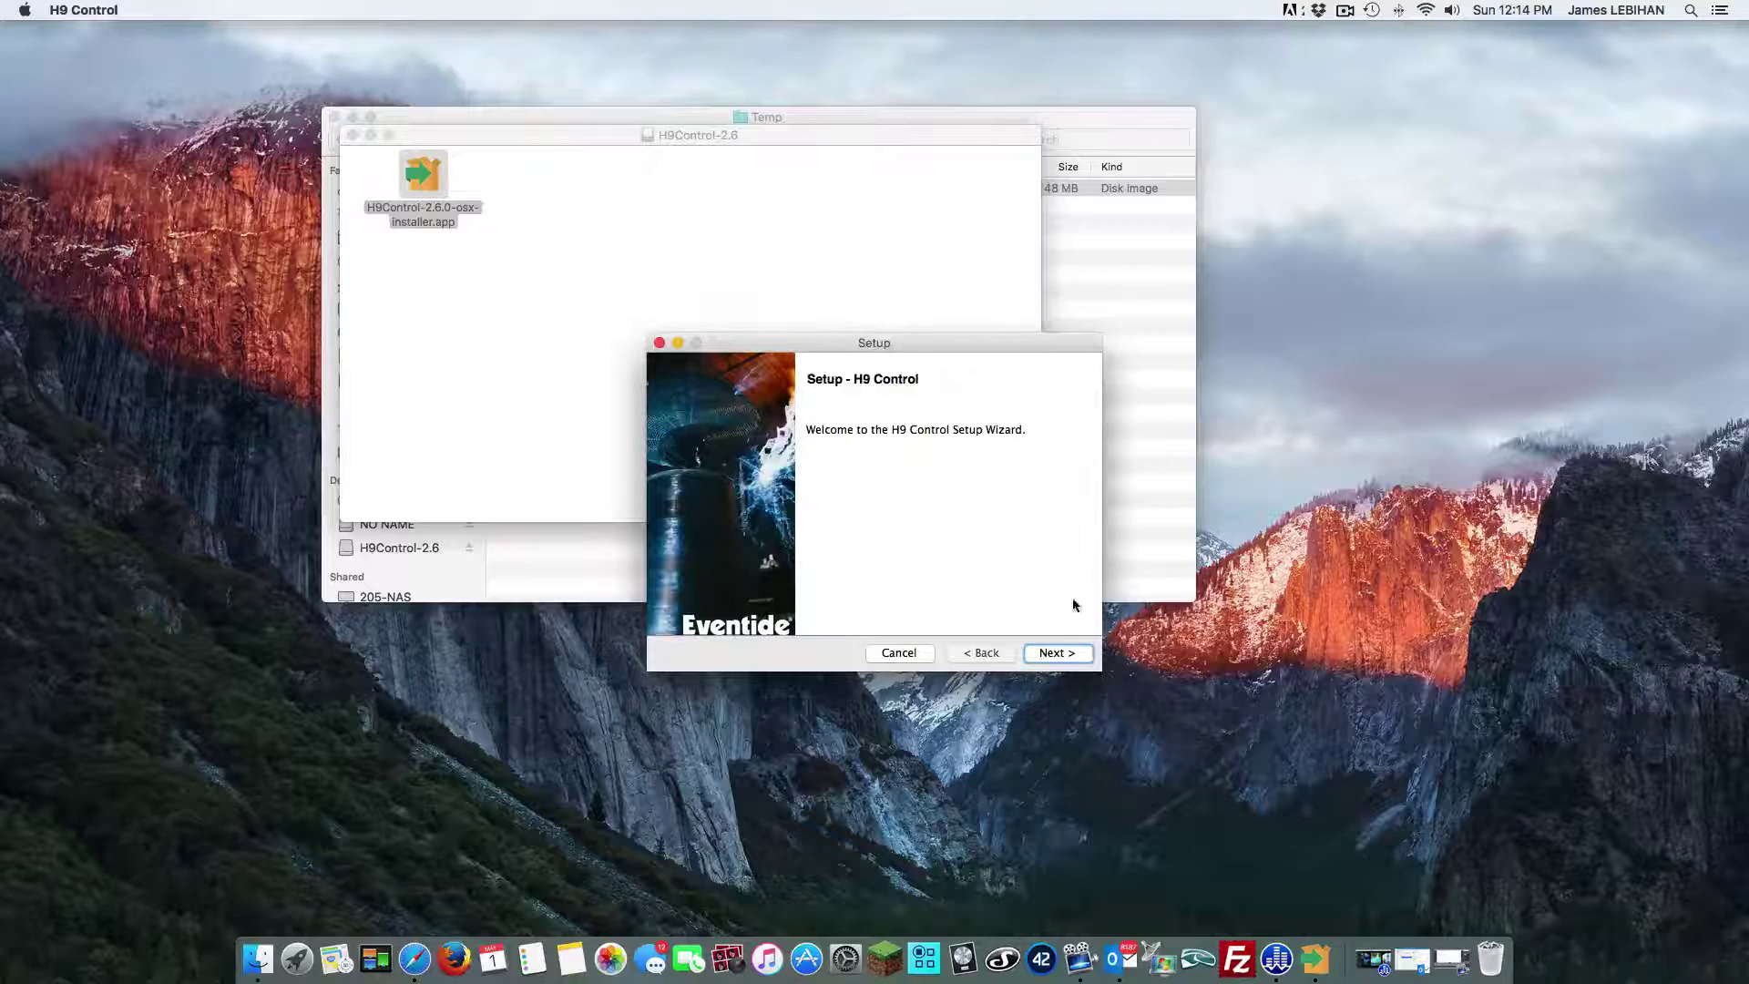
Accept the default installation directory and install H9 Control through the Setup Wizard
click(1057, 653)
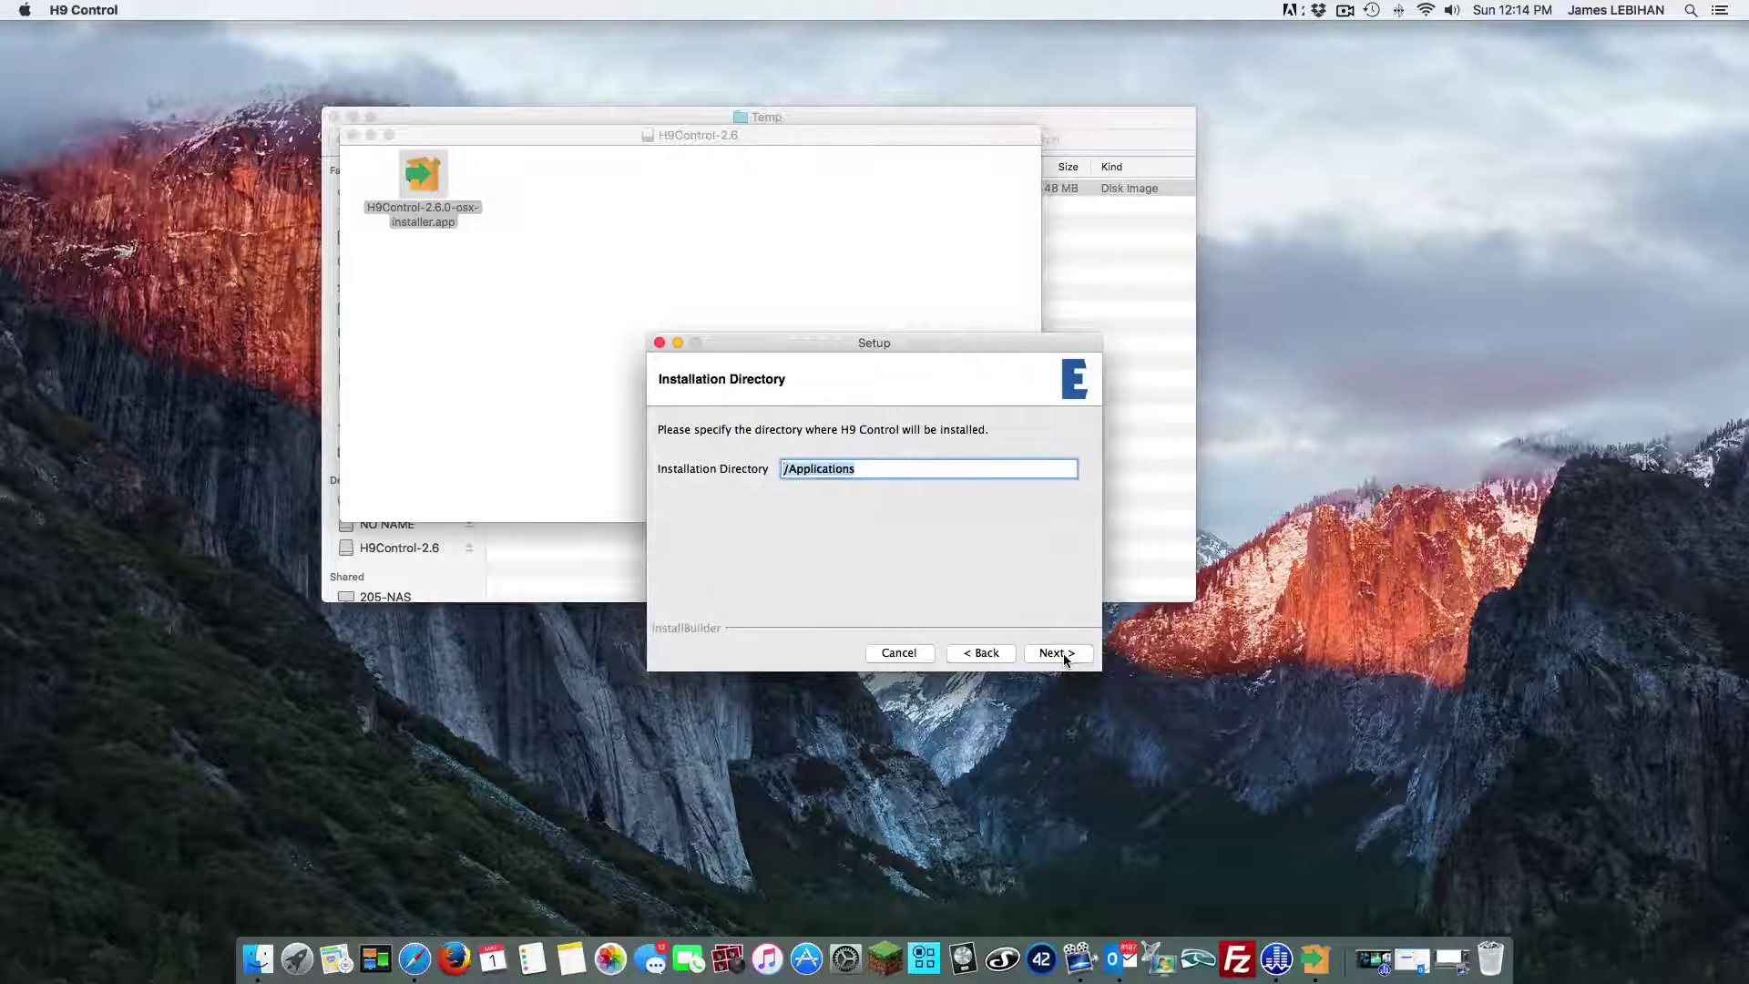
click(1064, 655)
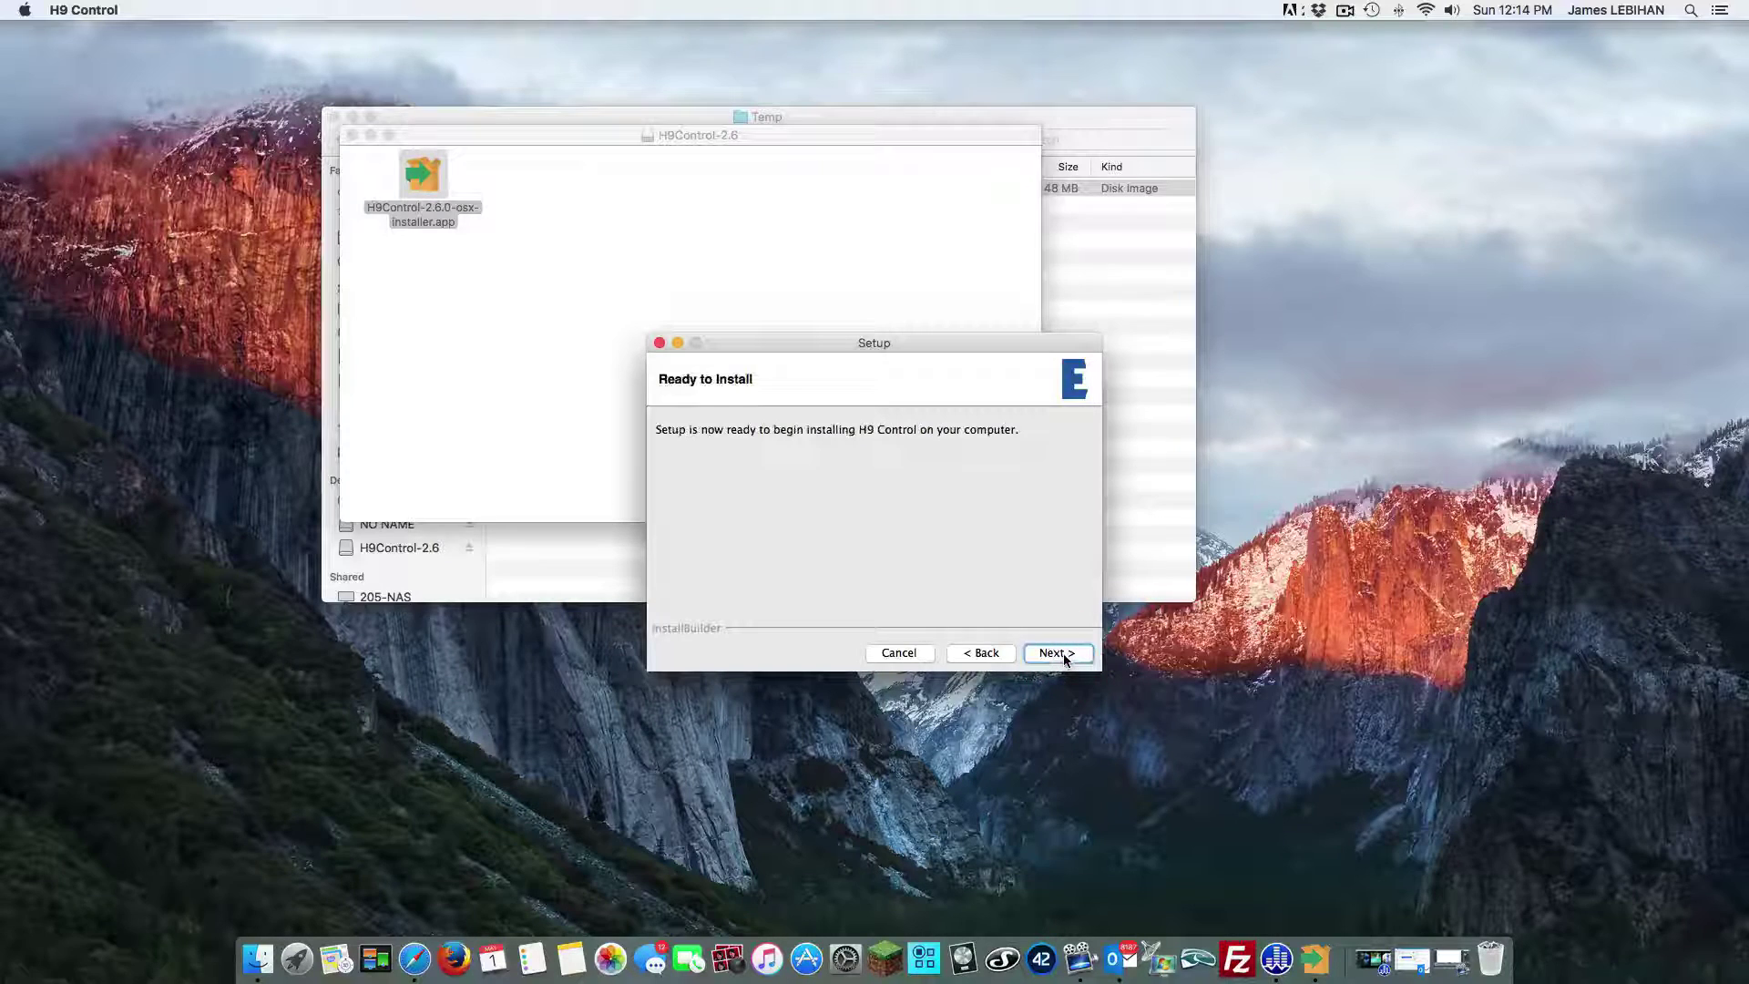
click(1063, 654)
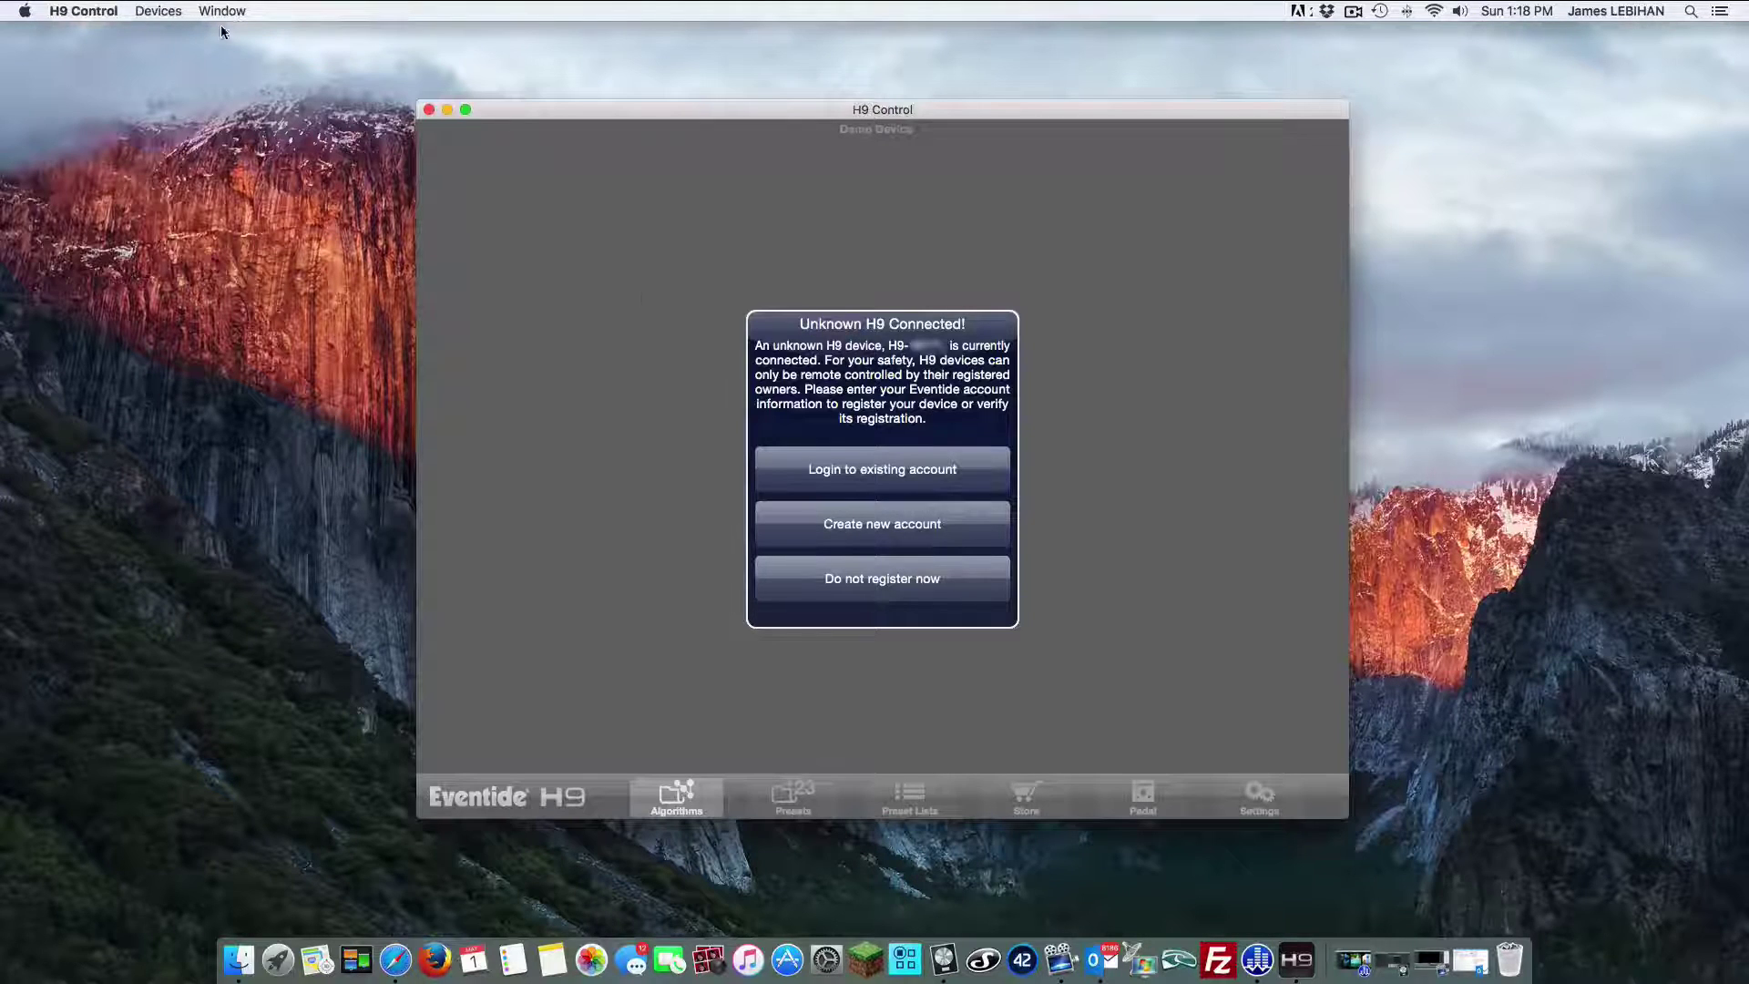
Look through the Devices menu for the pedal connection options
click(158, 11)
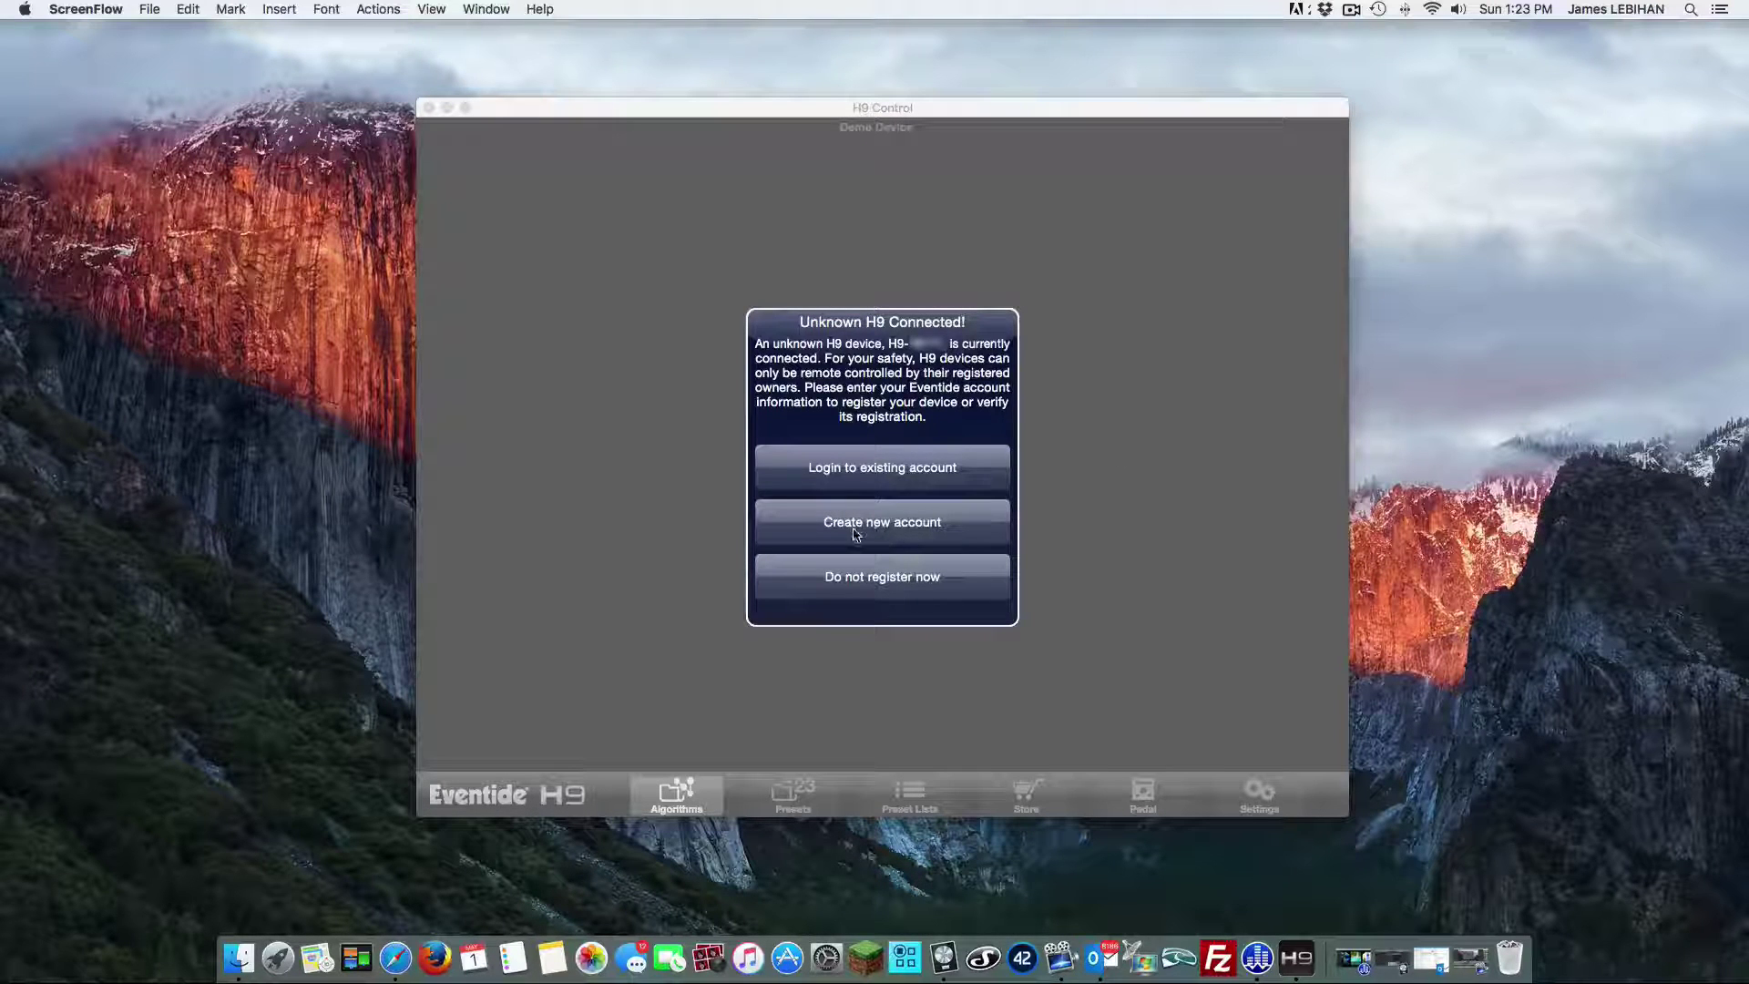
Log in to the existing Eventide account by entering the account username and password
click(872, 476)
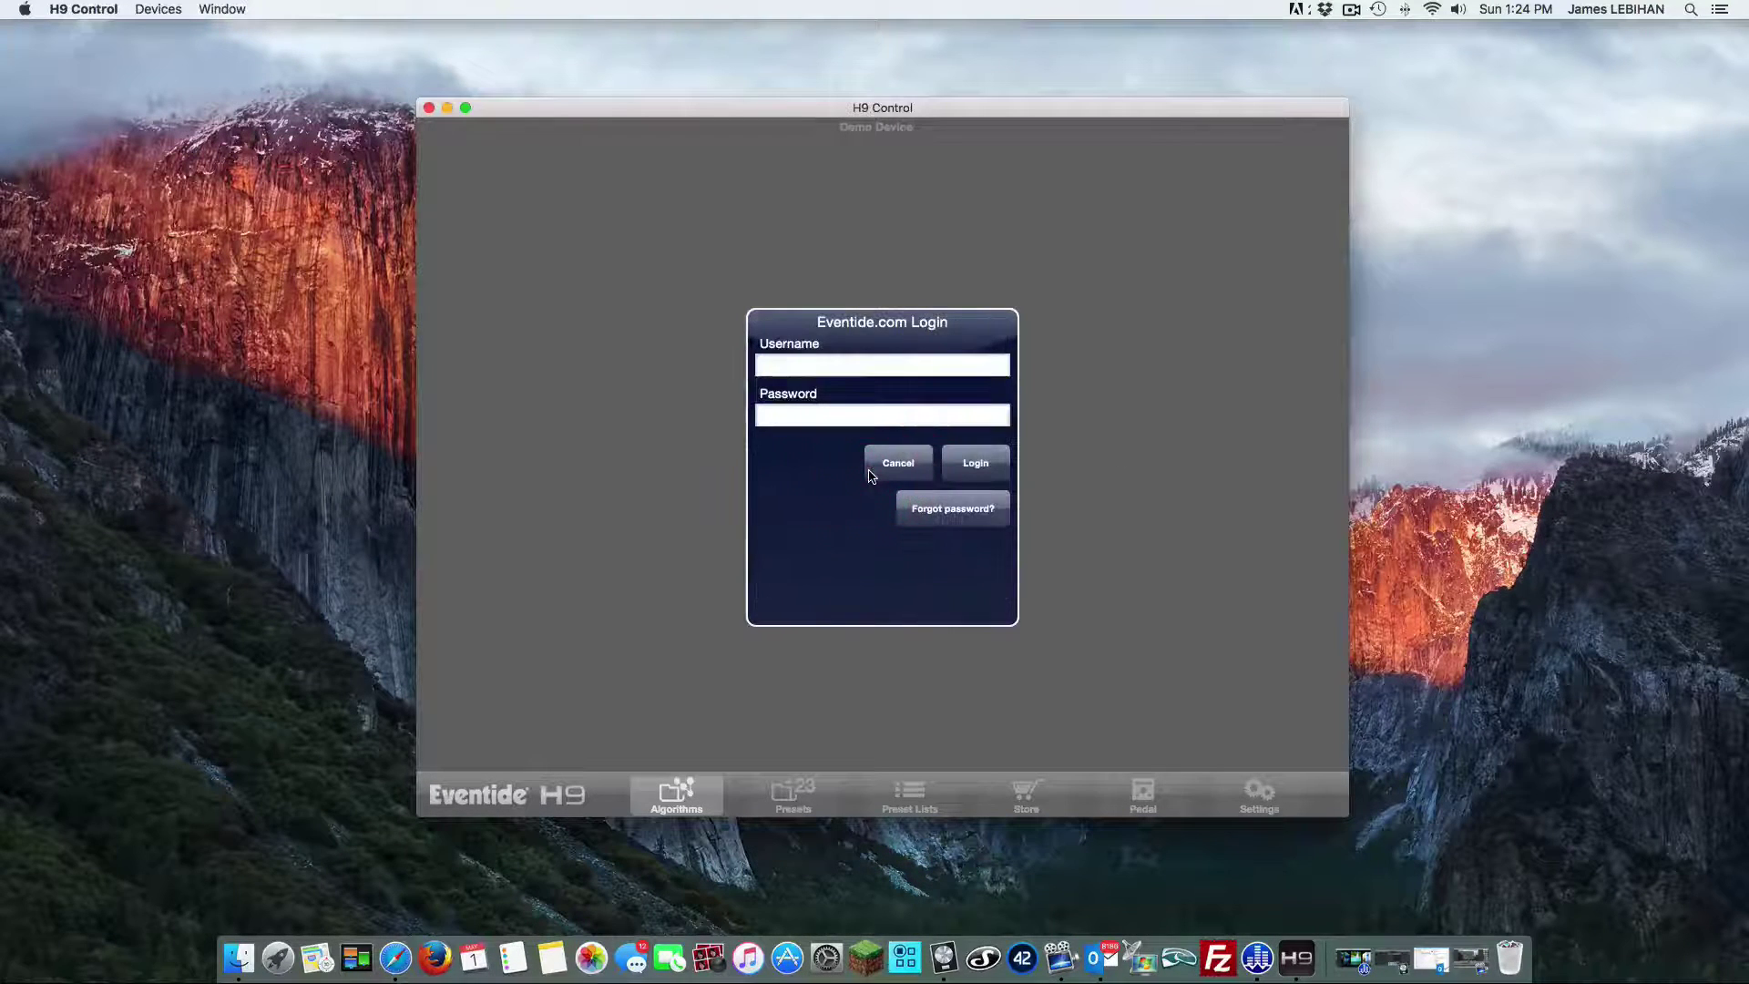
click(818, 365)
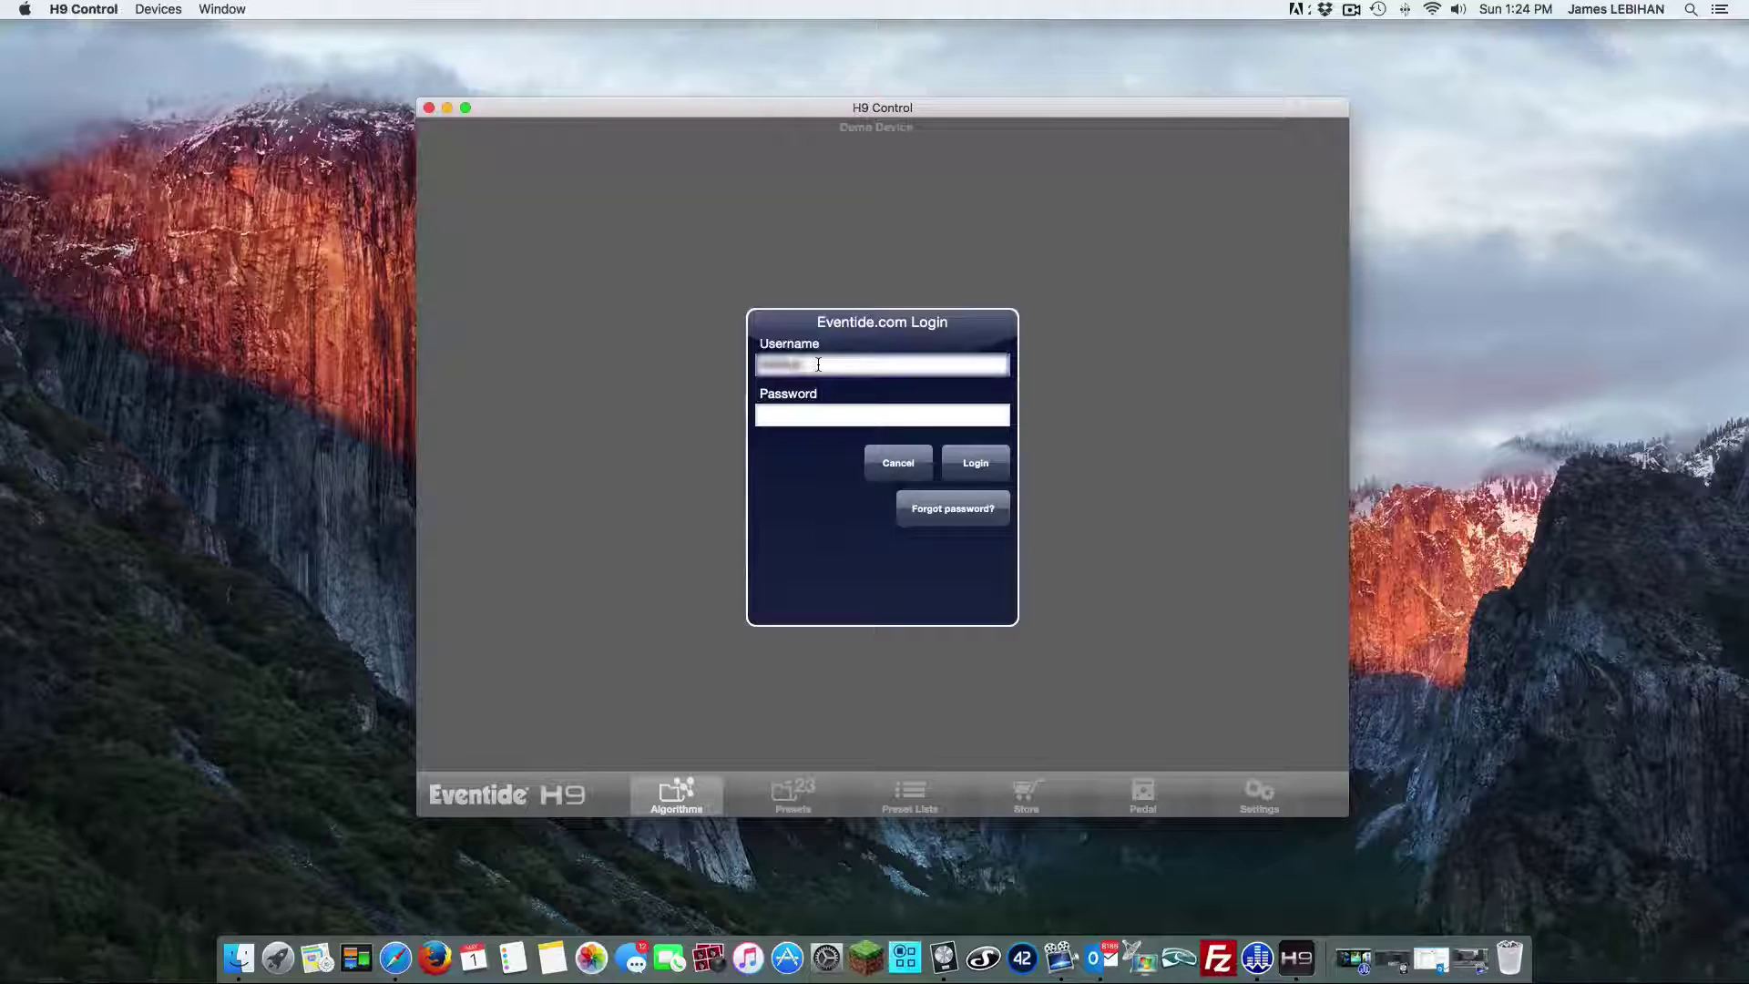
key(Tab)
text(****)
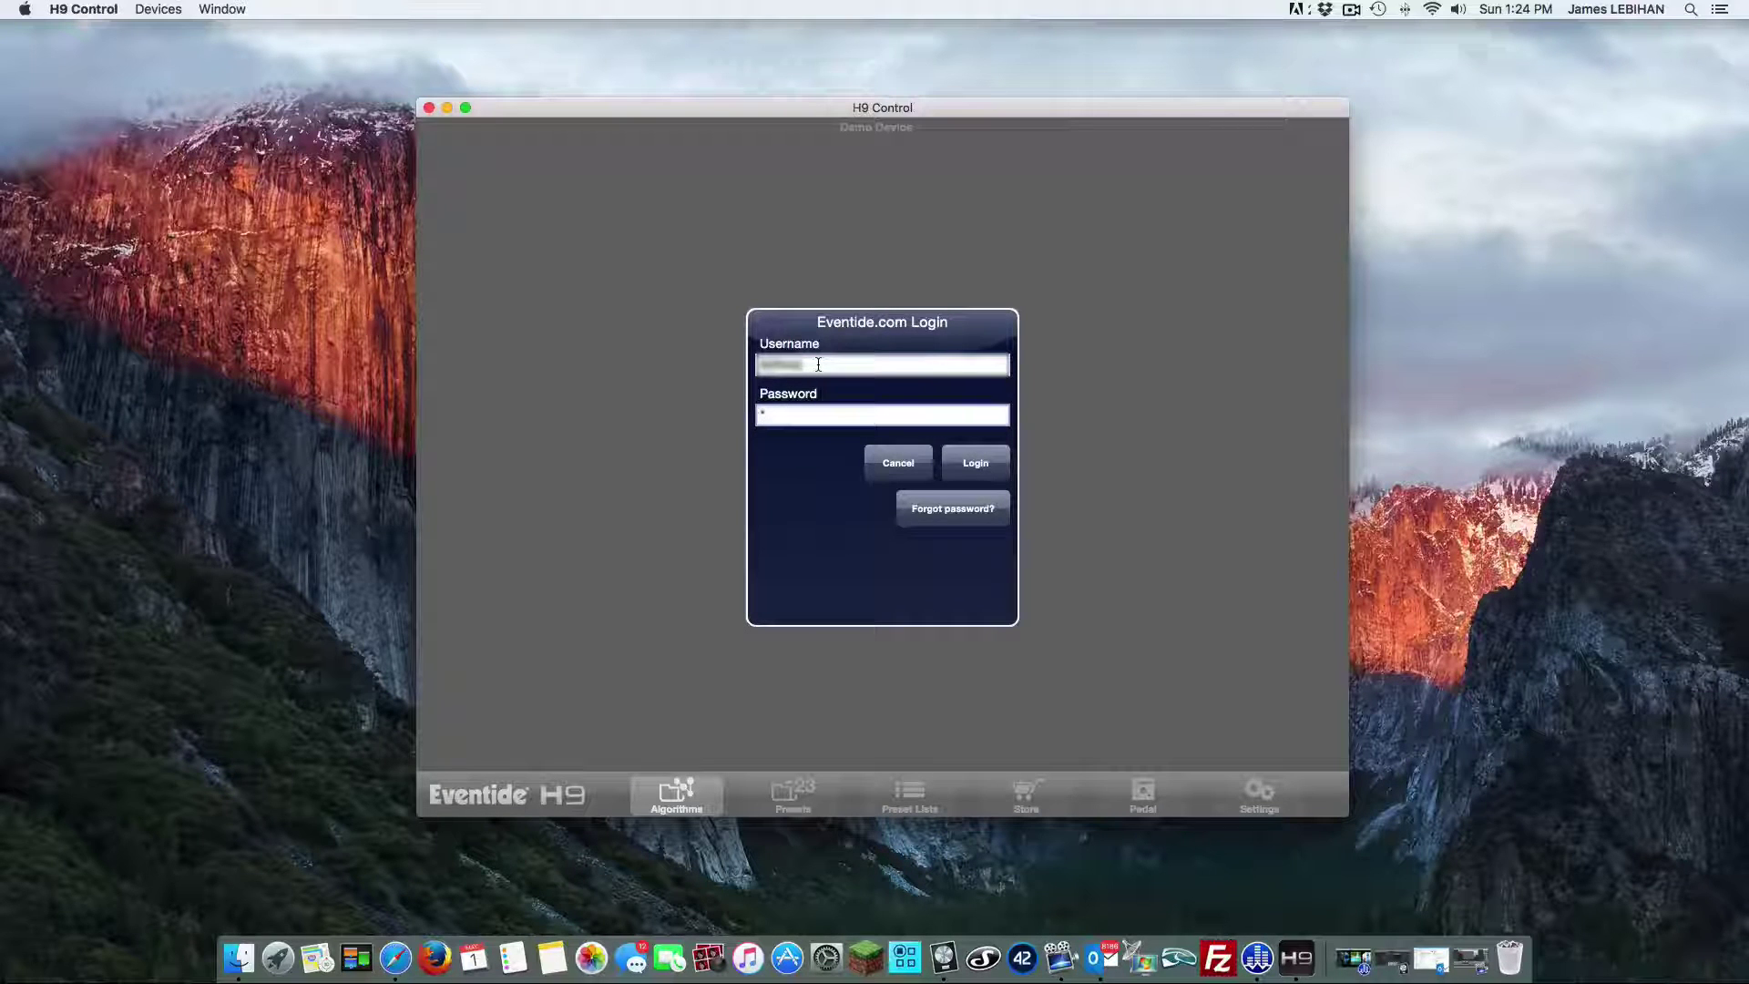
text(*********)
click(978, 474)
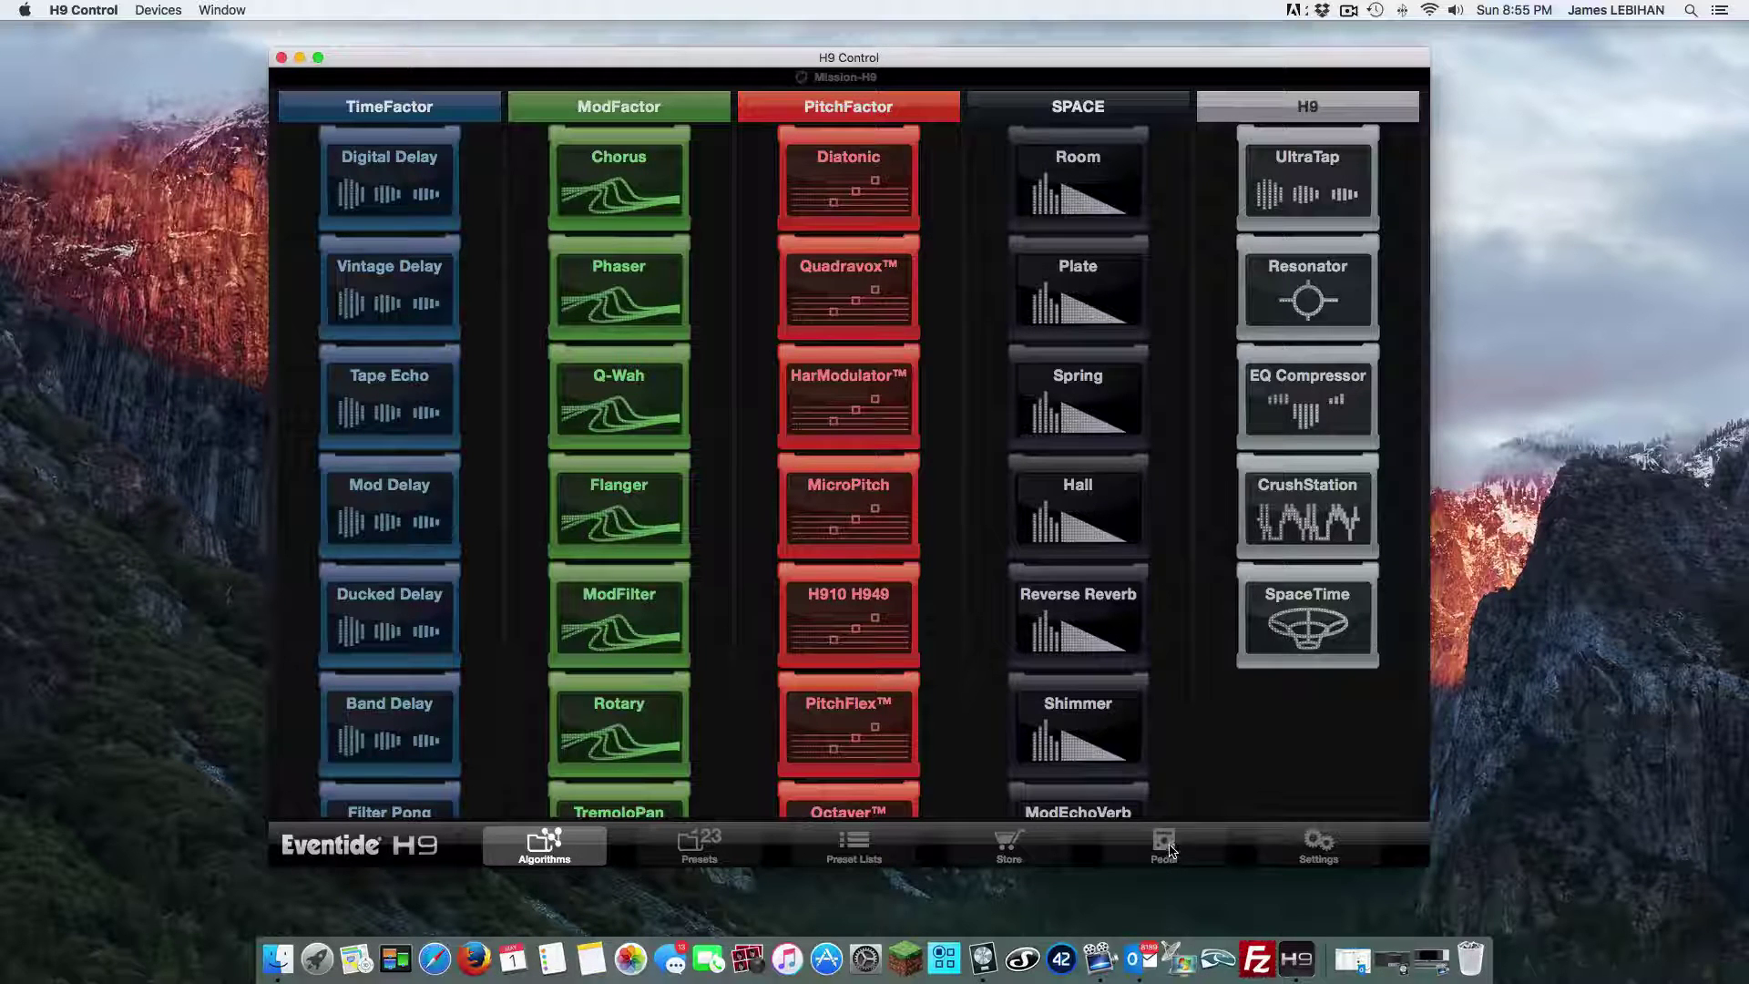
Switch to the Pedal page to see Mission-H9's settings list
click(1171, 850)
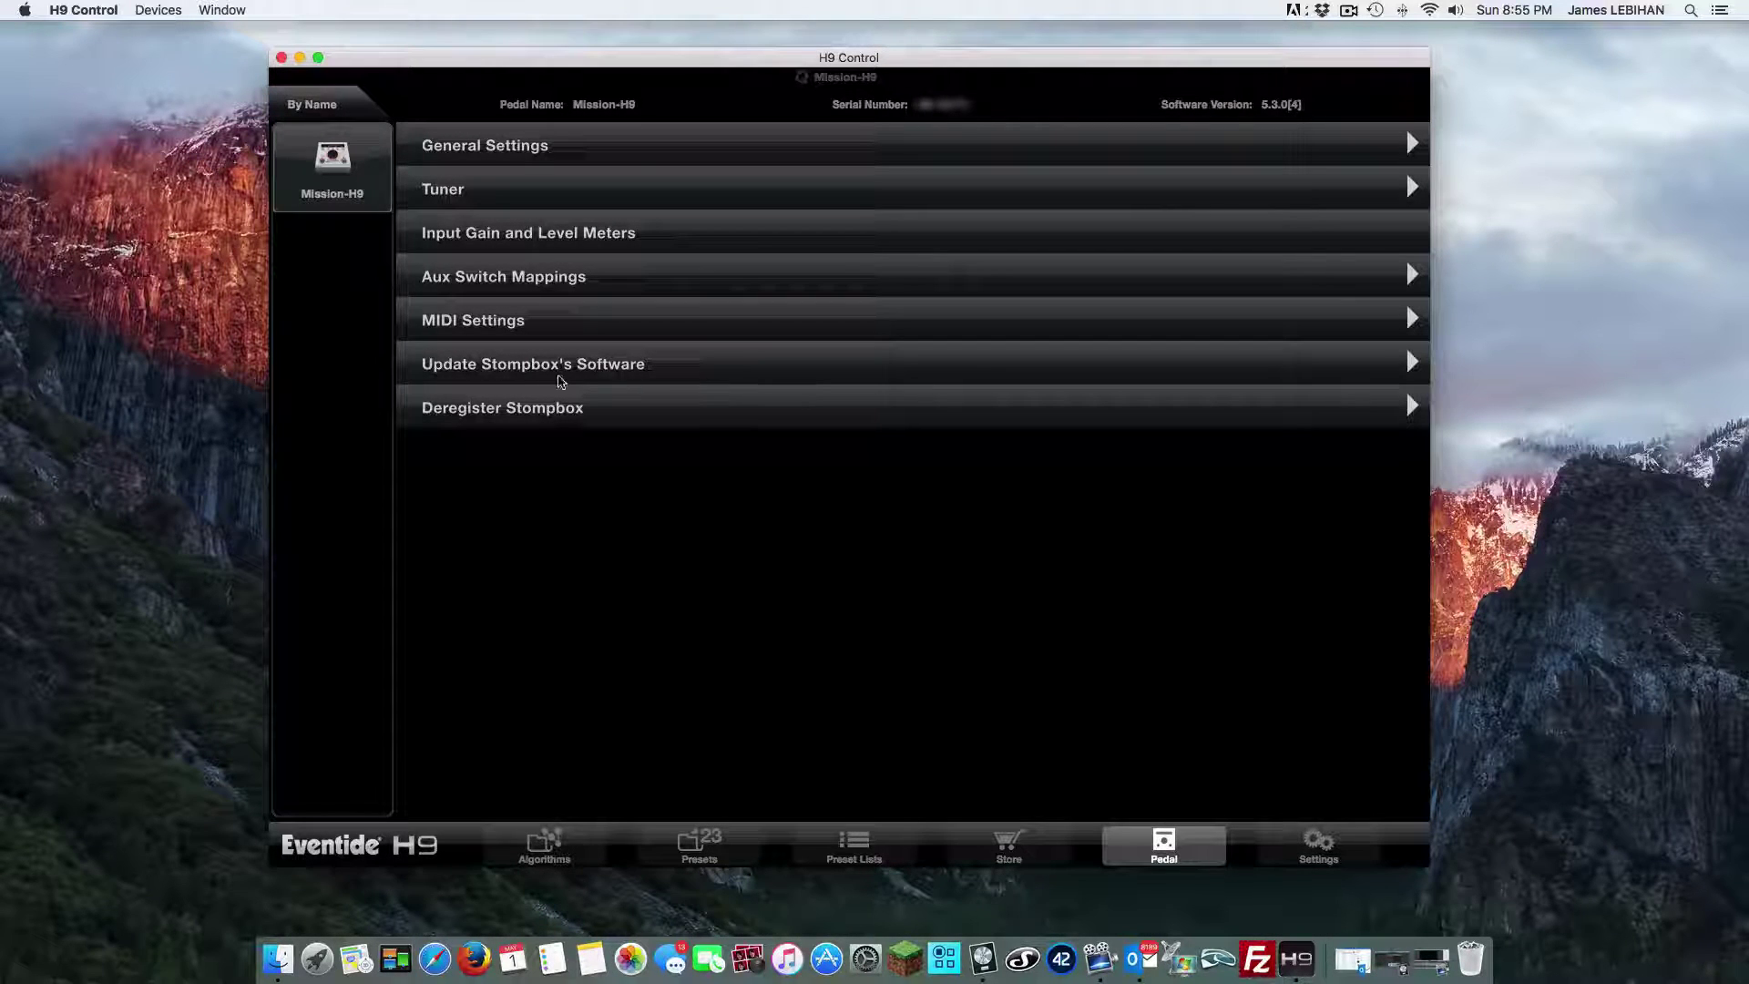
Check for stompbox software updates, showing release H9_5.3.0[4] and the pedal up to date
click(1412, 367)
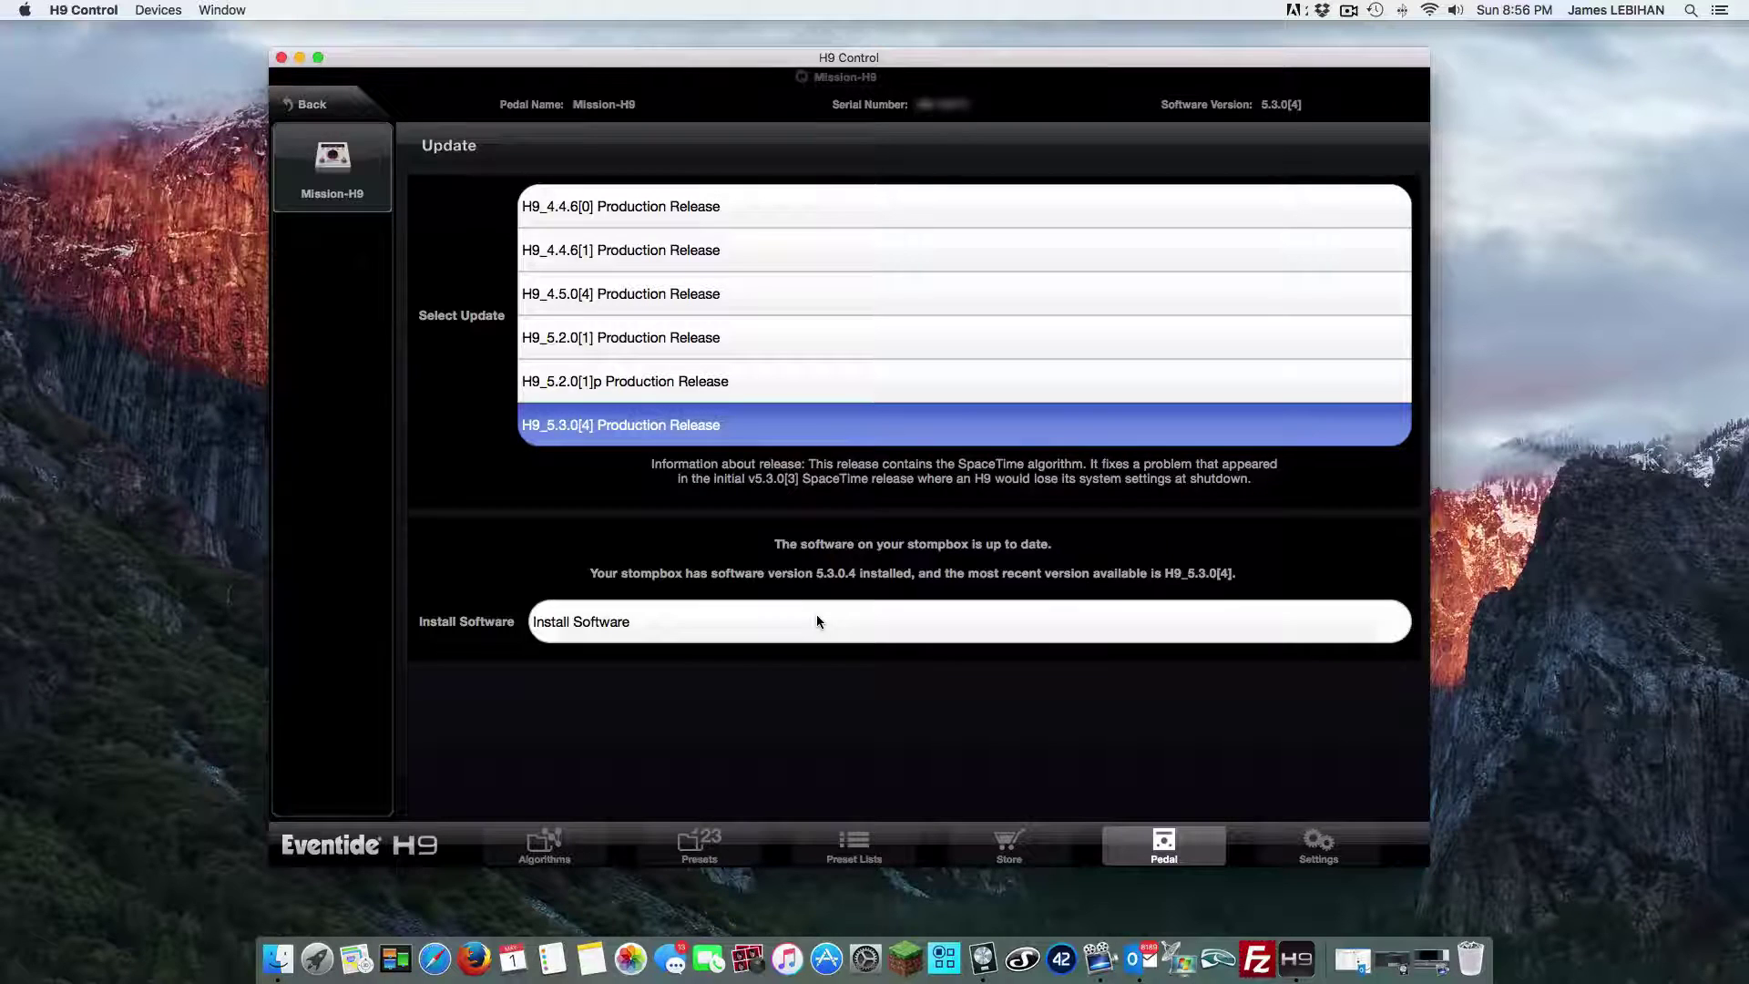
Install the selected H9_5.3.0[4] stompbox software release on the pedal
click(816, 622)
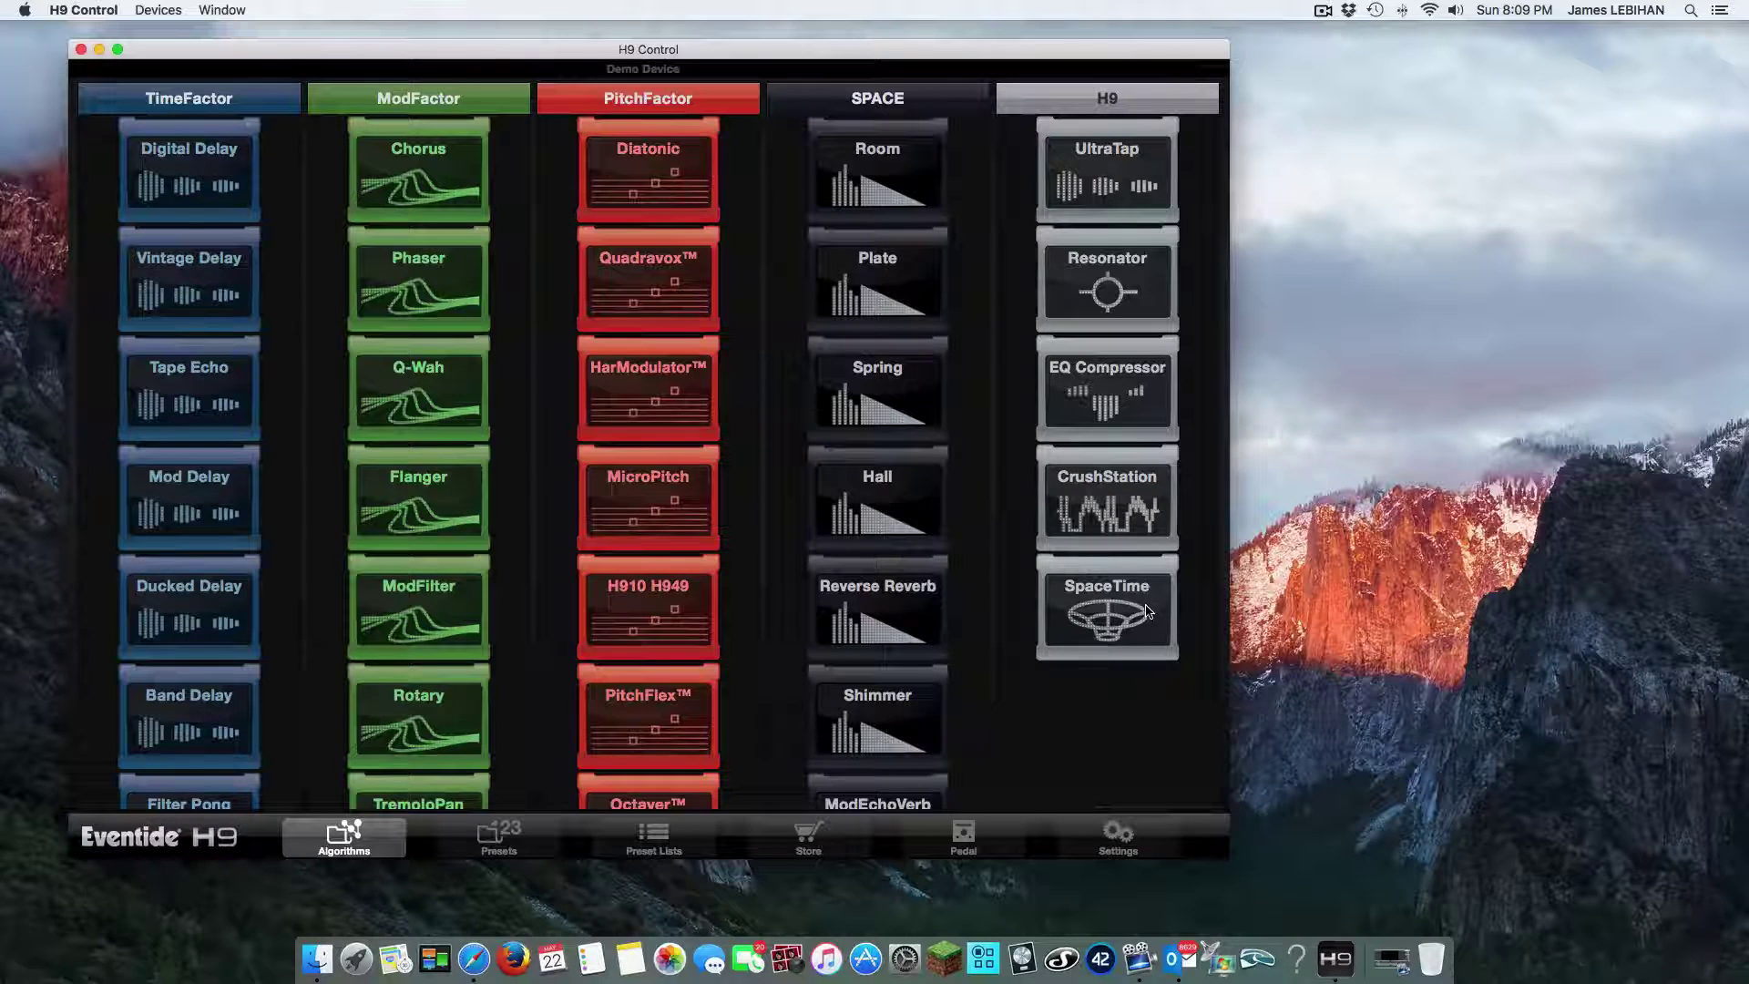
Open the Demo Device's Pedal General Settings 'Use Expression Pedal, Aux Switch, or Both' option, showing Both
click(966, 839)
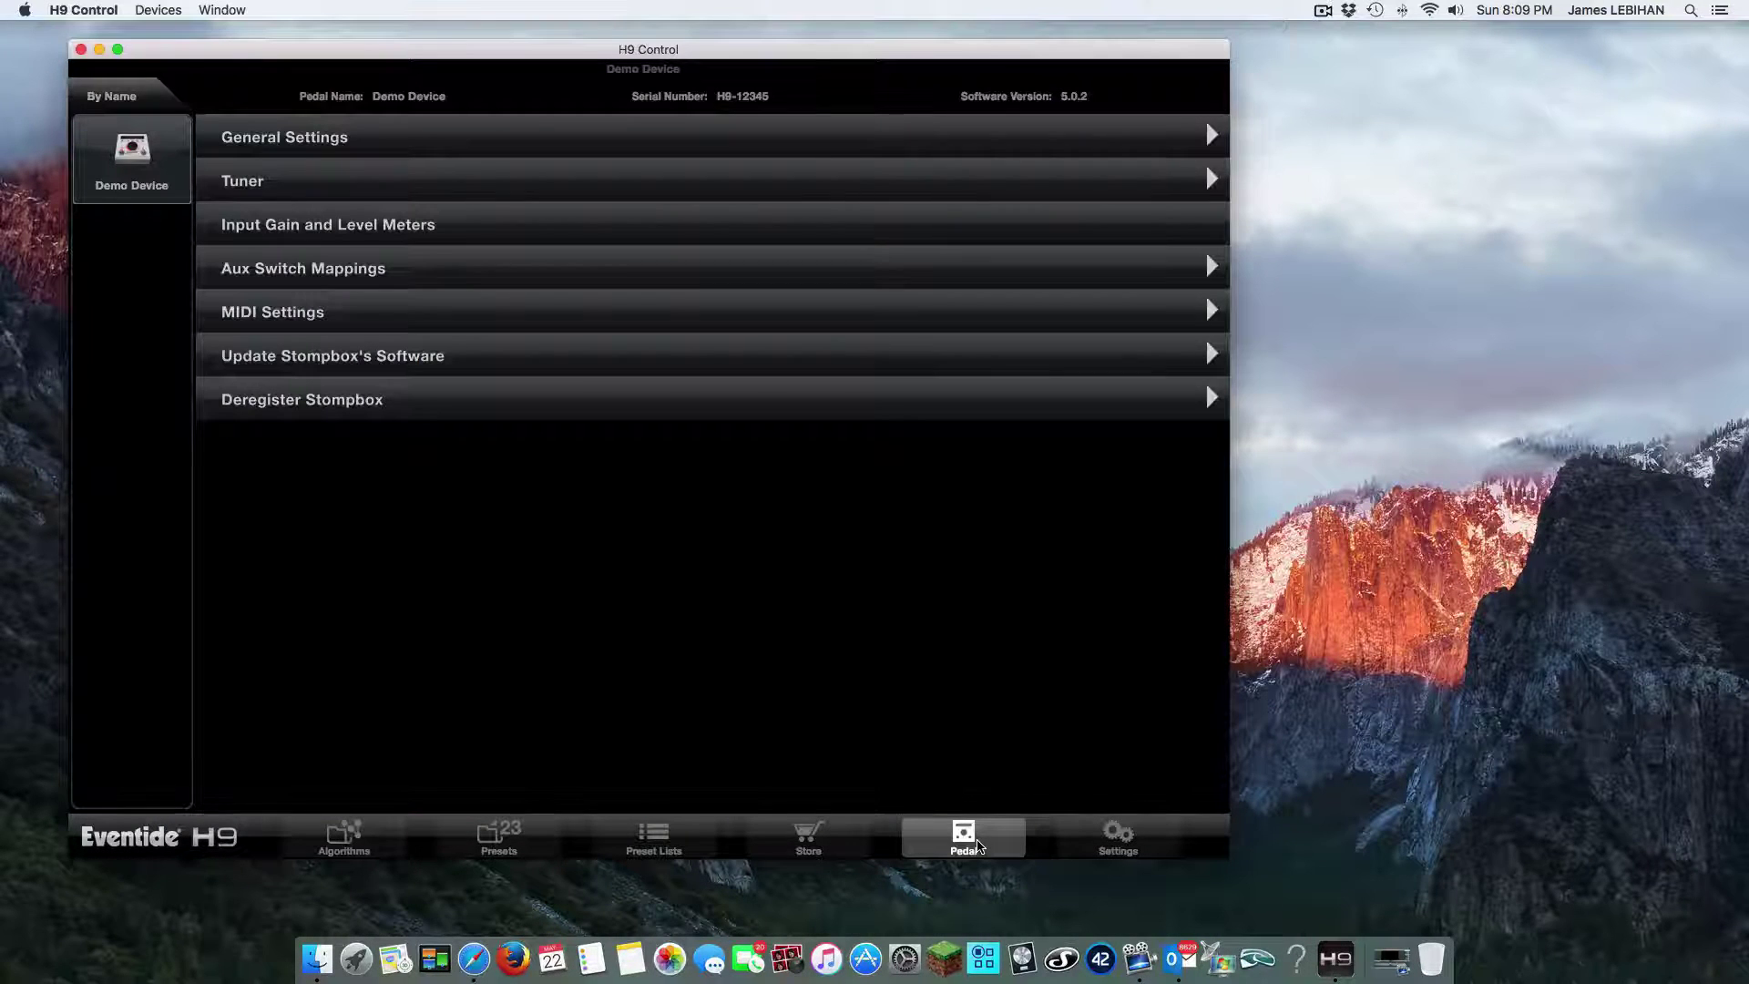
click(738, 142)
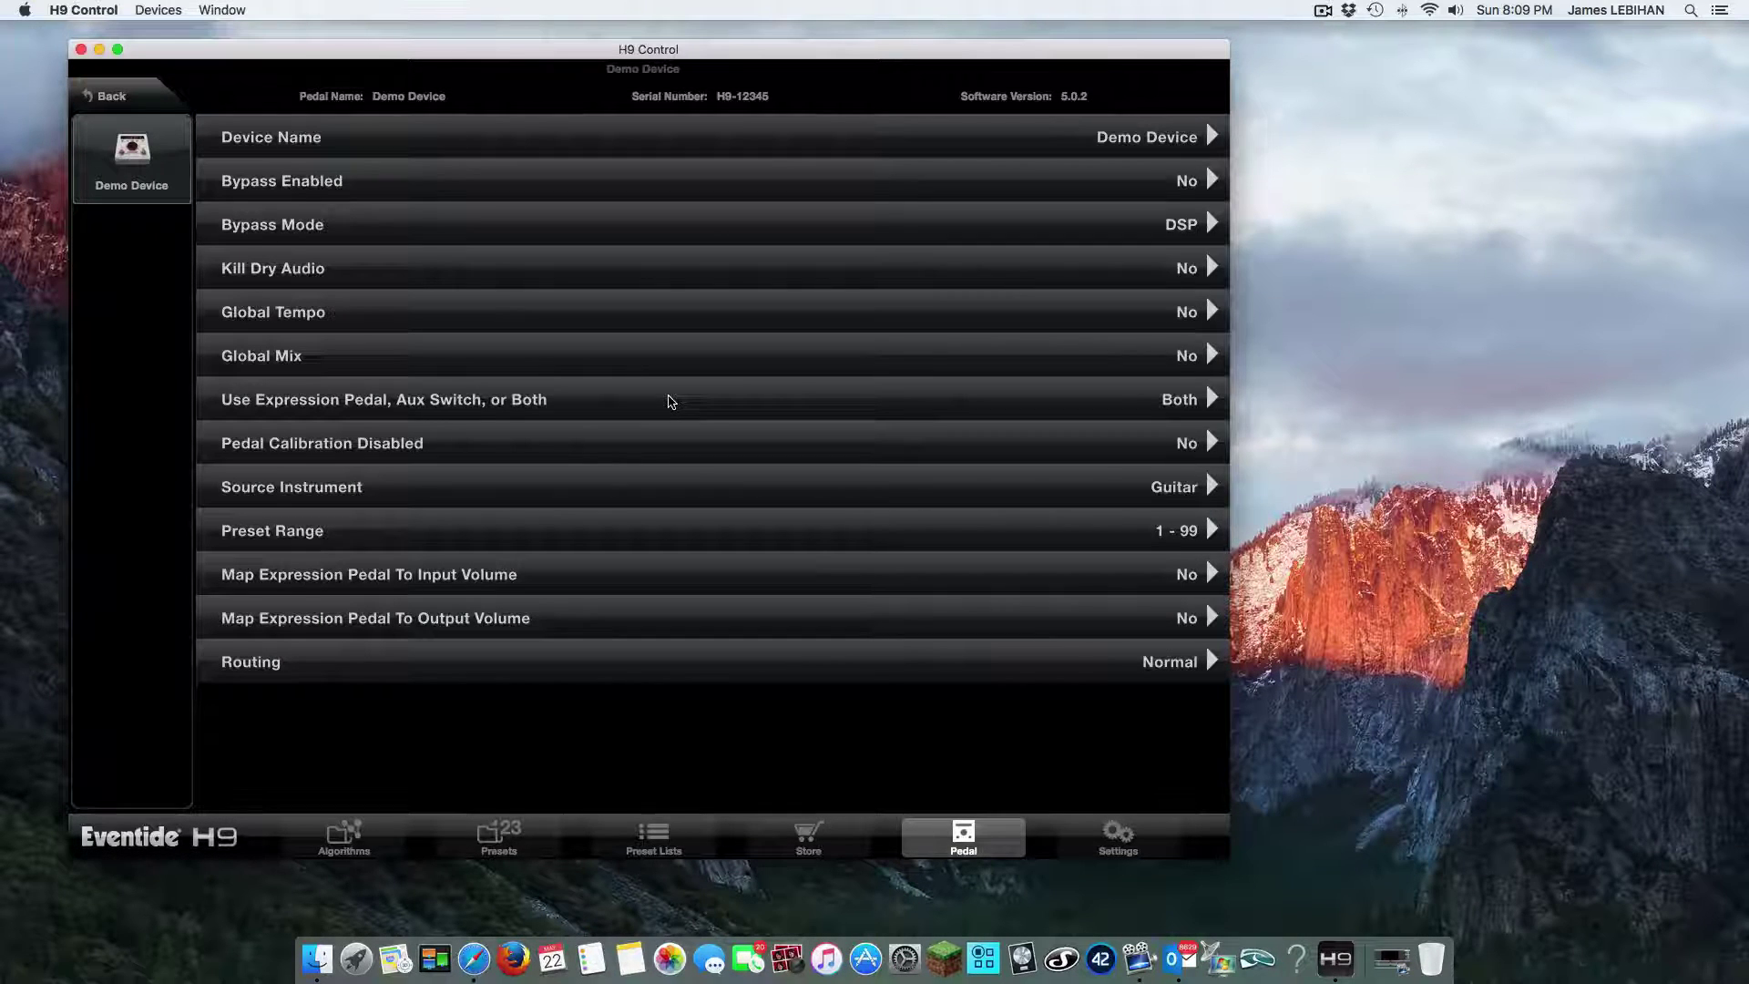
click(670, 401)
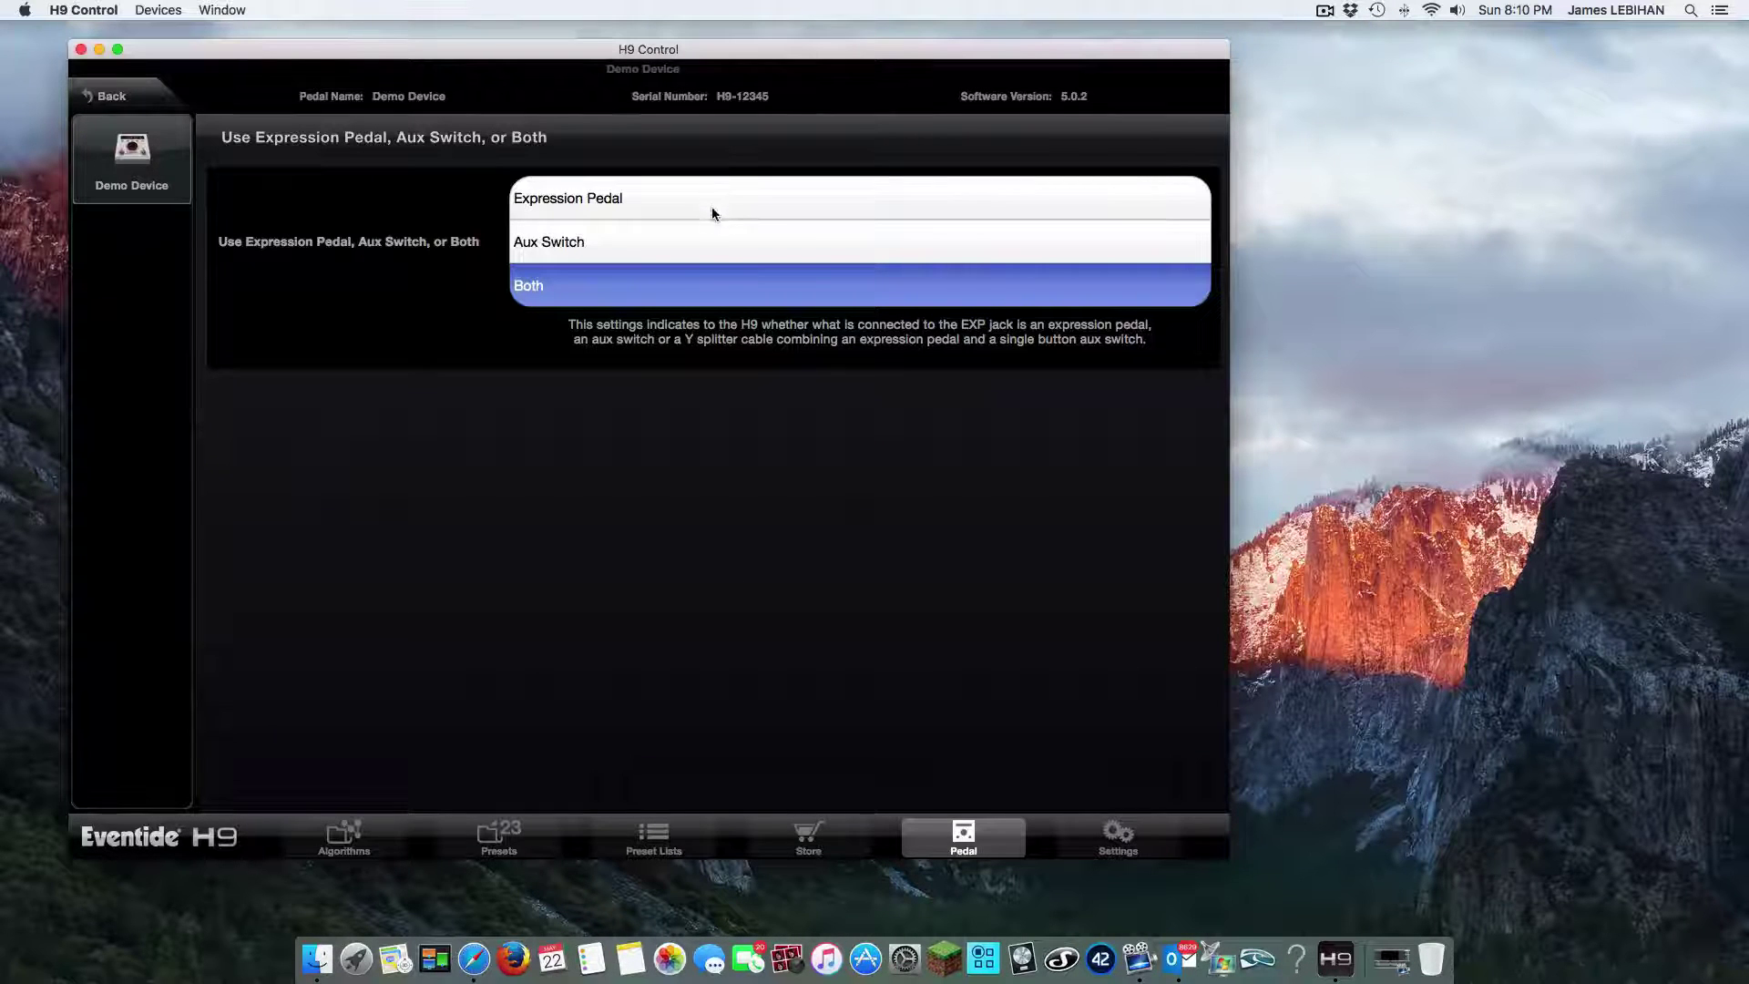
click(689, 199)
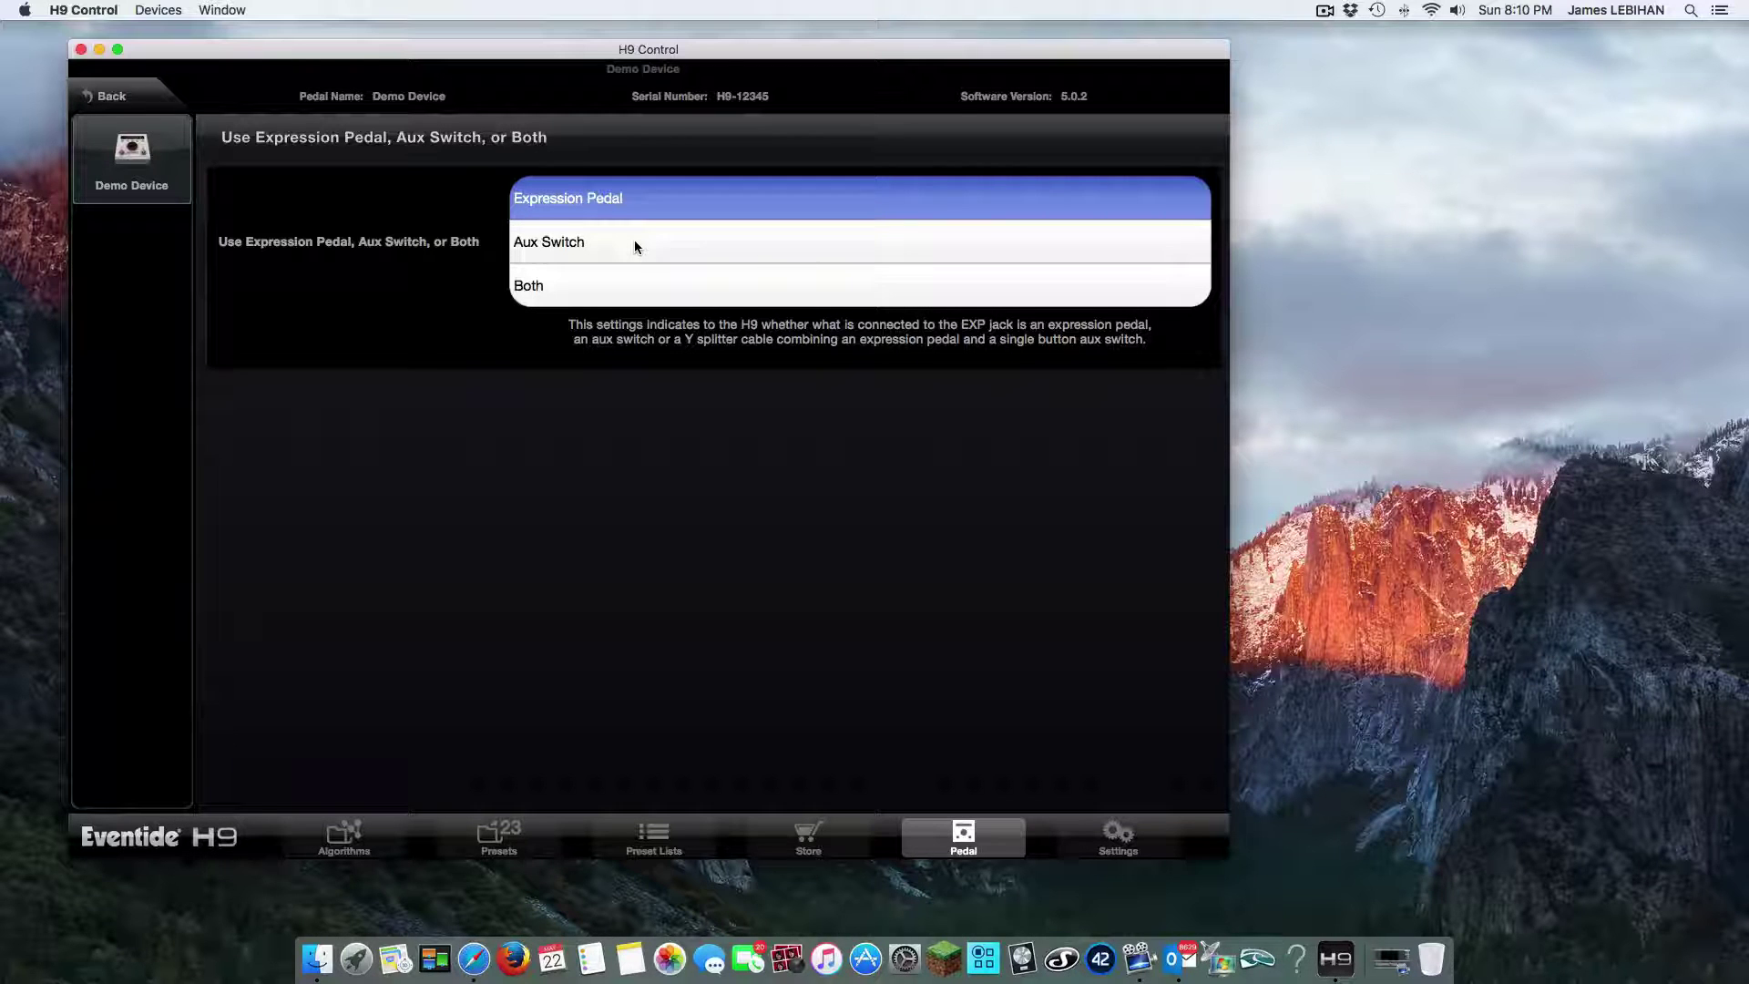
click(635, 242)
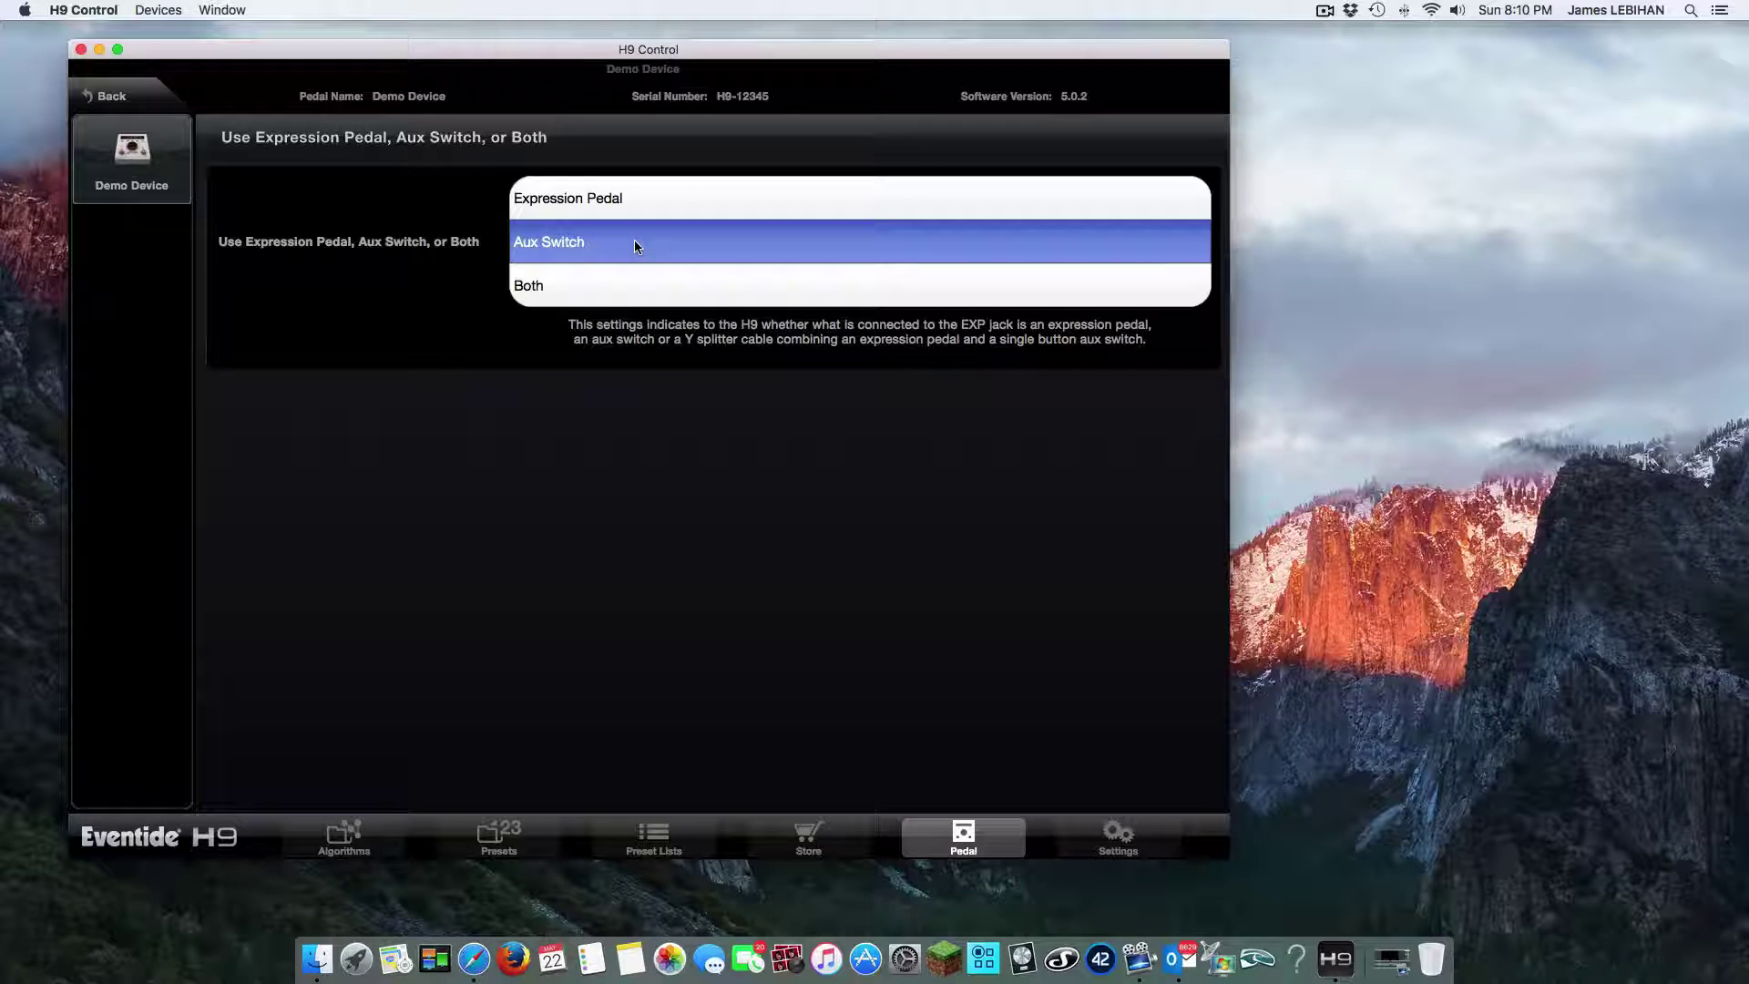
click(631, 290)
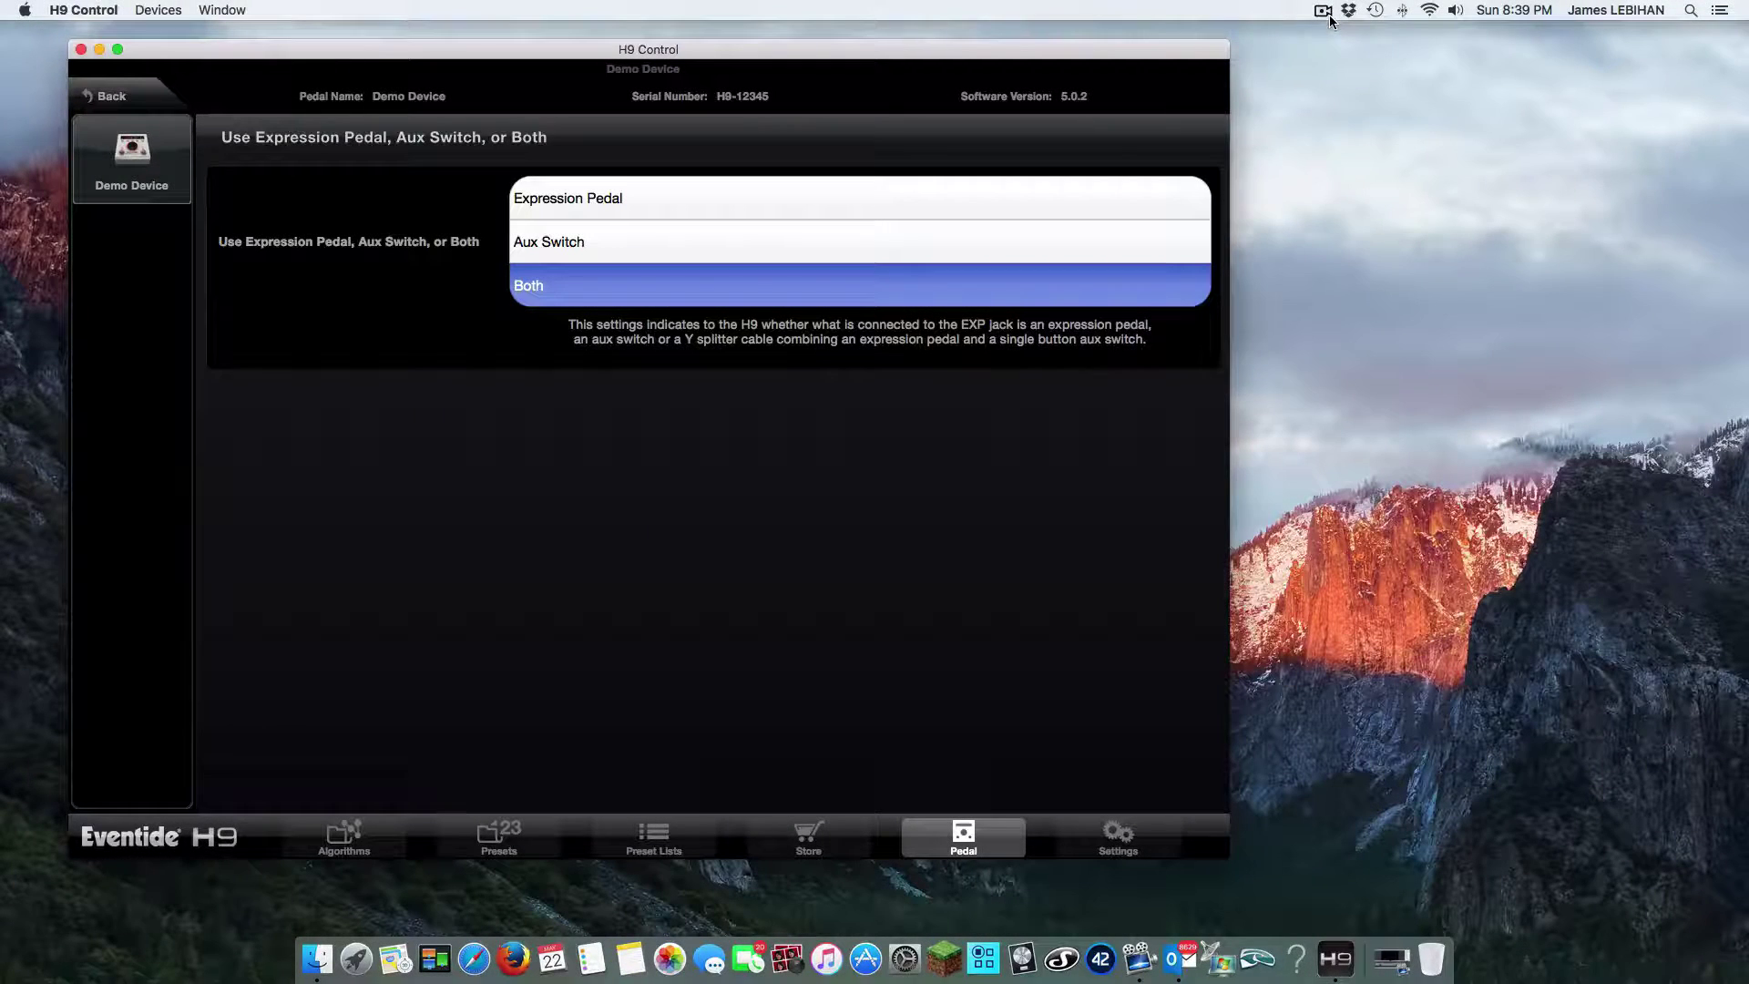
Confirm Pedal Calibration Disabled is still No, returning to the general settings list
click(111, 97)
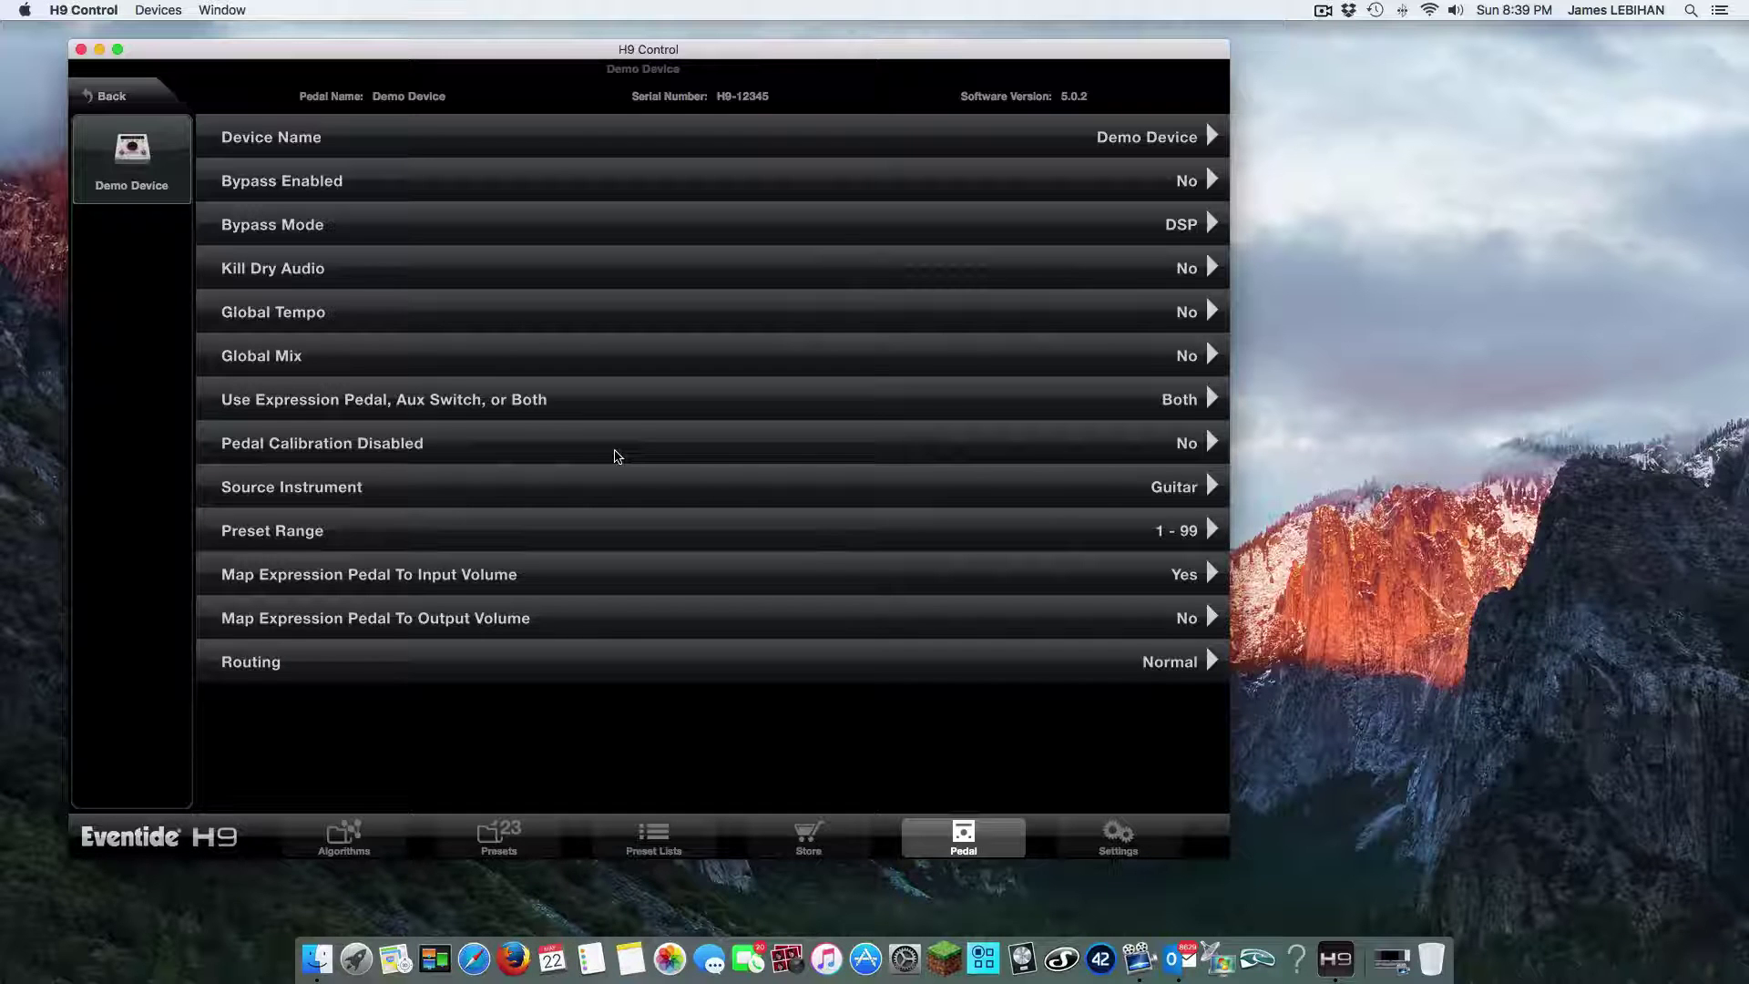
click(616, 457)
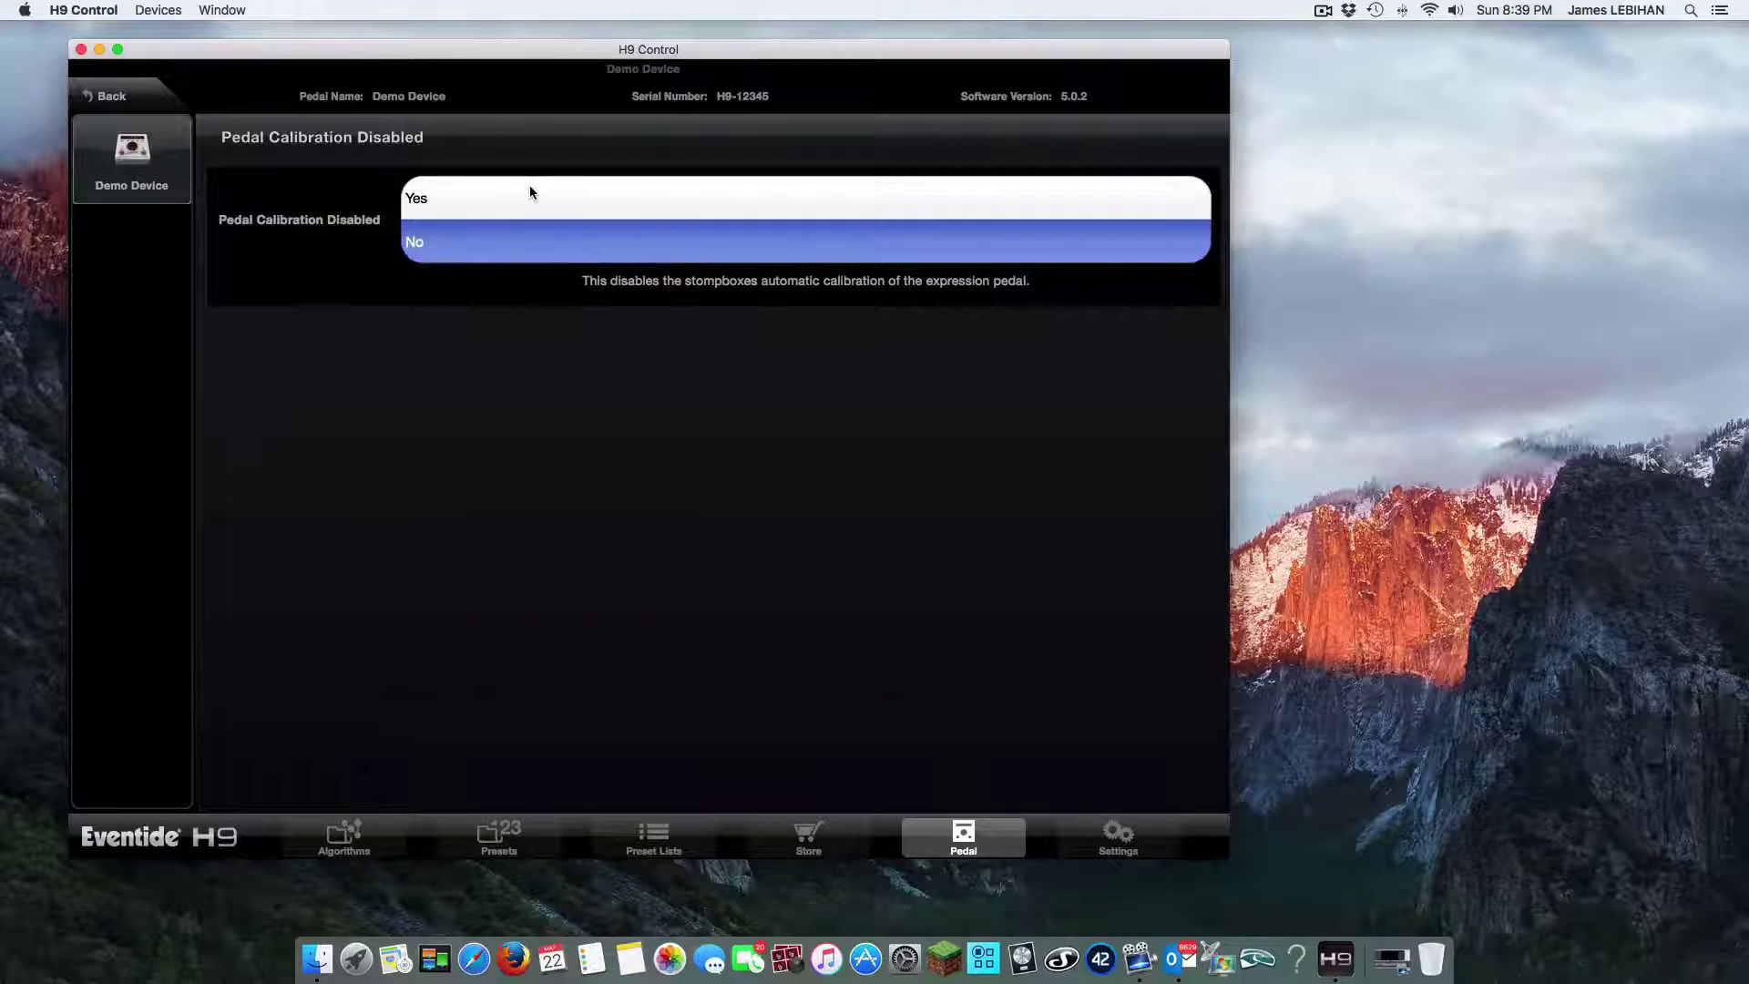
click(117, 107)
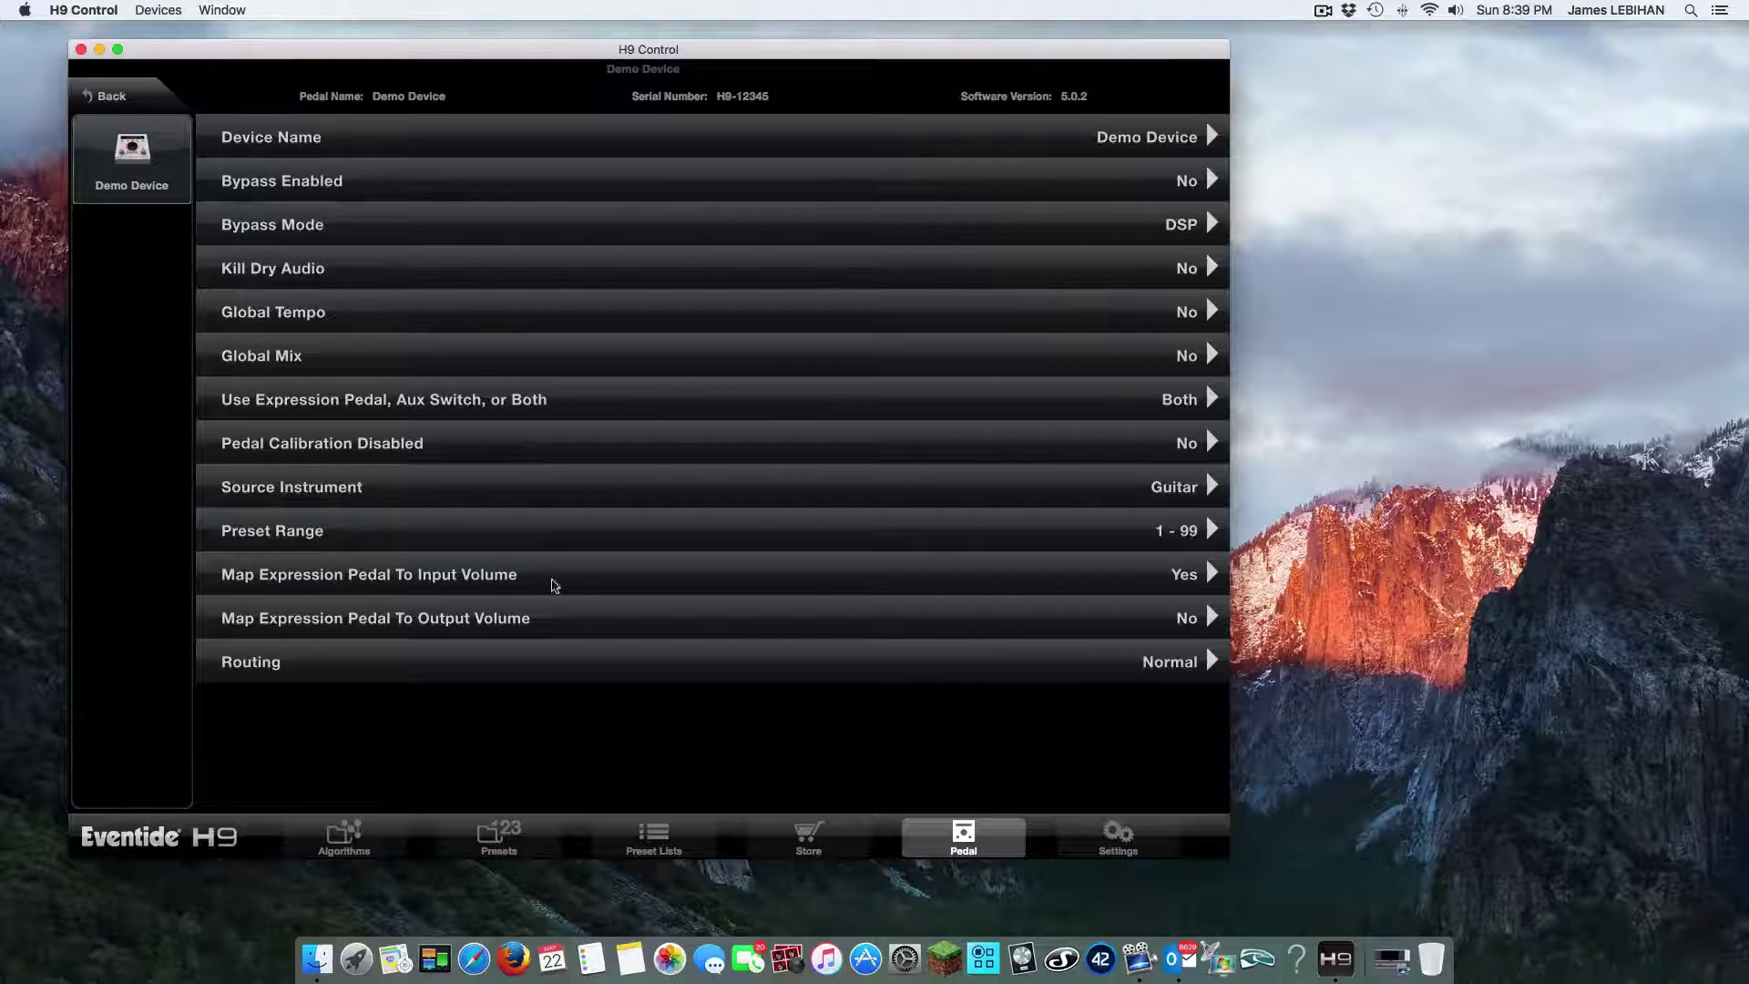